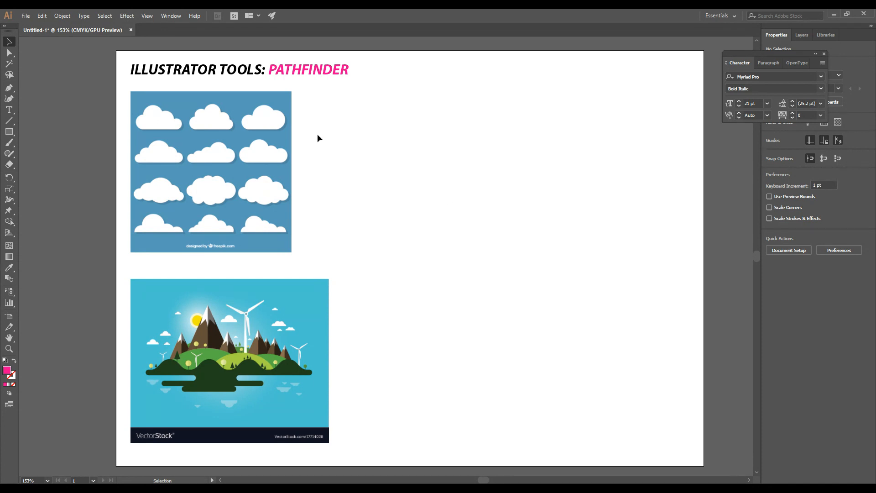
Draw a circle about 127 pt wide in the empty area beside the cloud image and fill it yellow.
{"action": "left_click", "coordinate": [13, 136]}
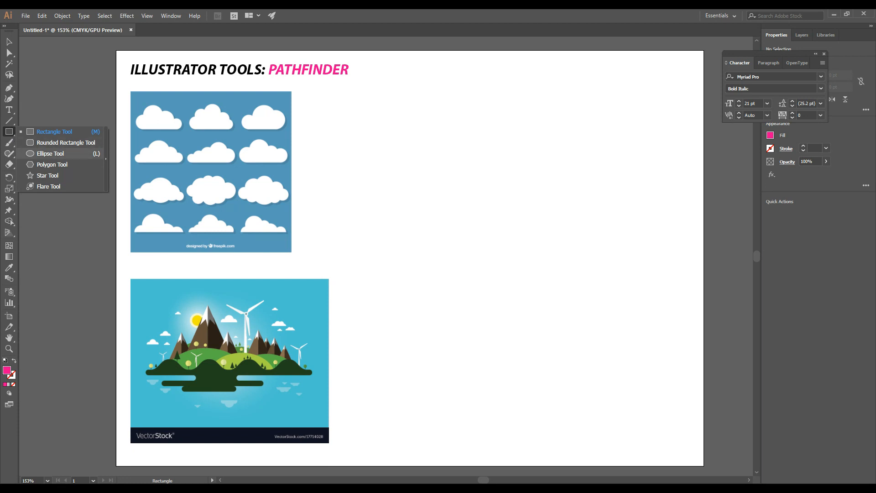
{"action": "left_click", "coordinate": [50, 153]}
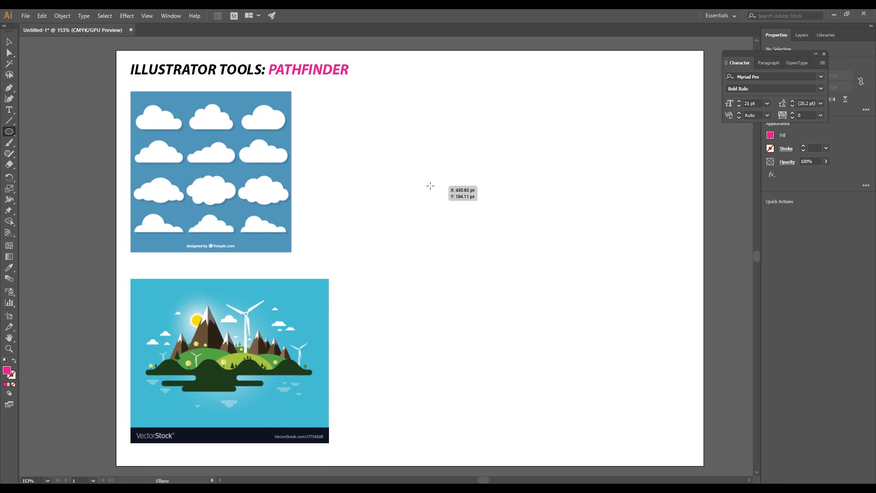
{"action": "left_click_drag", "start_coordinate": [424, 165], "coordinate": [481, 254]}
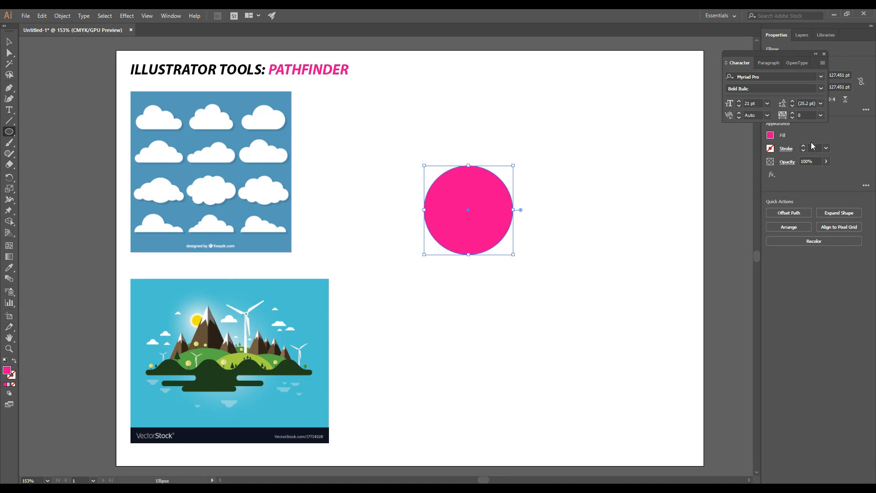
{"action": "left_click", "coordinate": [770, 135]}
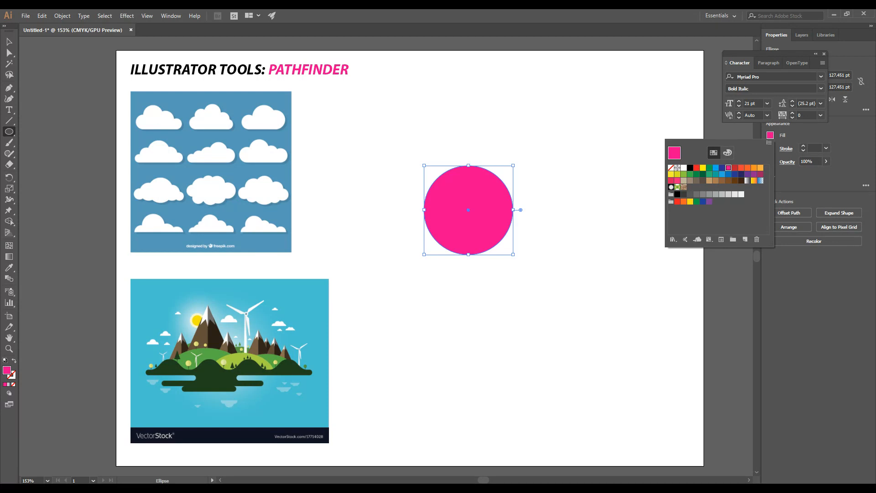
{"action": "left_click", "coordinate": [703, 168]}
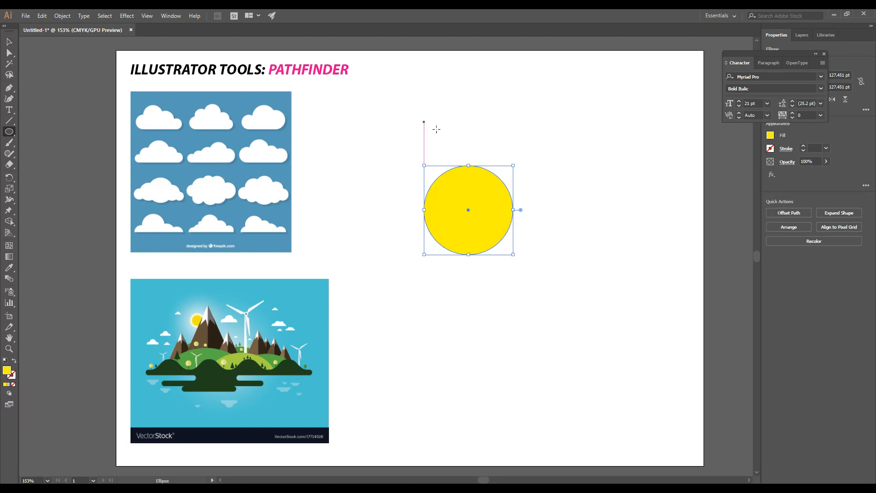
{"action": "left_click", "coordinate": [9, 42]}
{"action": "left_click", "coordinate": [538, 121]}
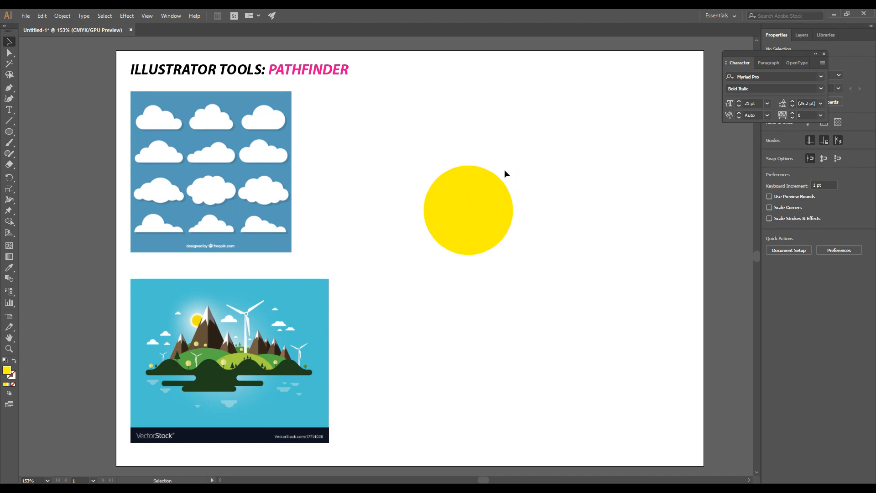
Draw a square about 63 pt wide just right of the yellow circle and fill it black.
{"action": "left_click", "coordinate": [9, 134]}
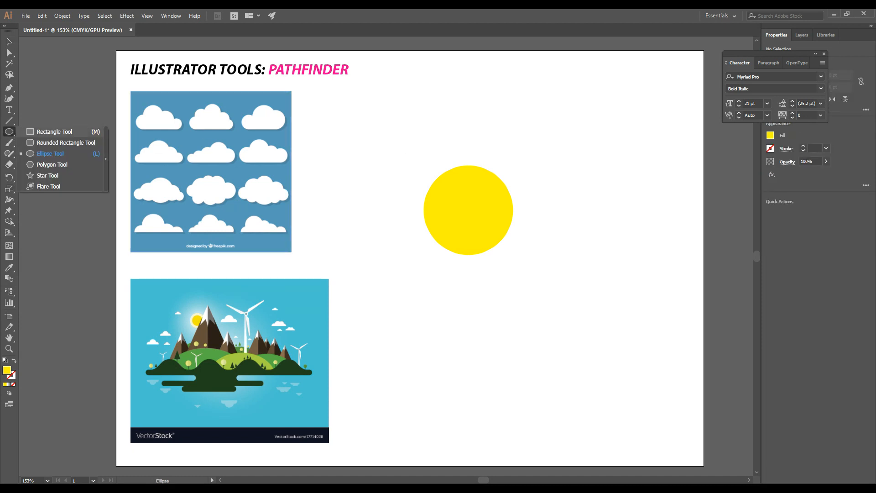
{"action": "left_click", "coordinate": [55, 132]}
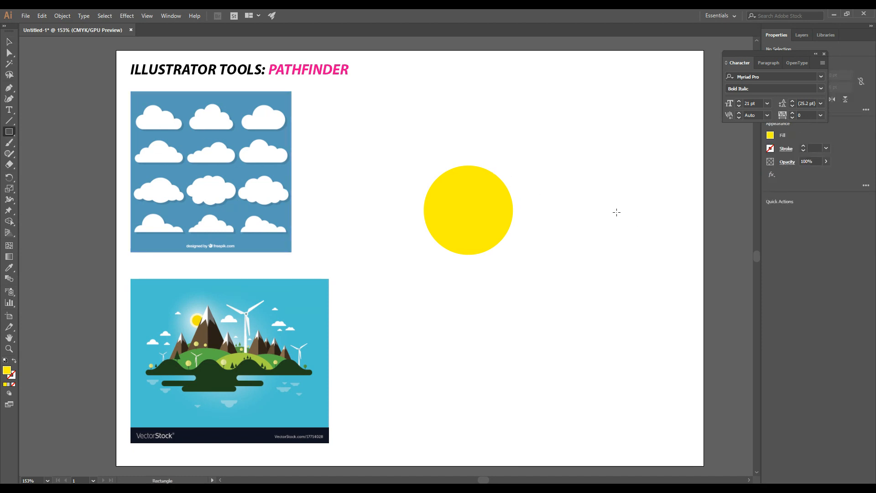
{"action": "left_click_drag", "start_coordinate": [550, 194], "coordinate": [594, 236]}
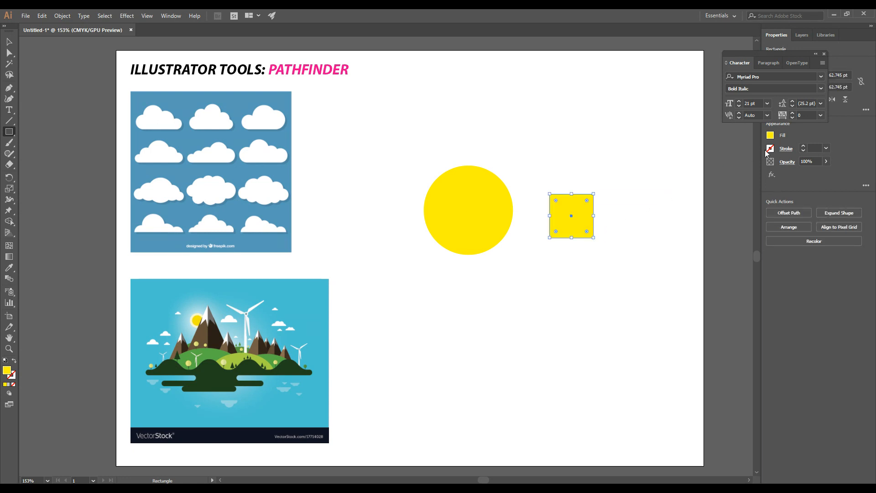
{"action": "left_click", "coordinate": [771, 136]}
{"action": "left_click", "coordinate": [690, 167]}
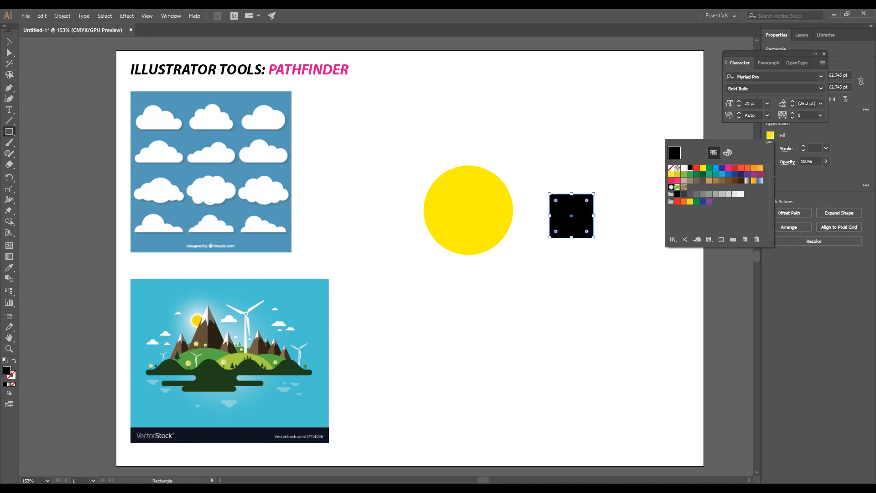
{"action": "left_click", "coordinate": [6, 44]}
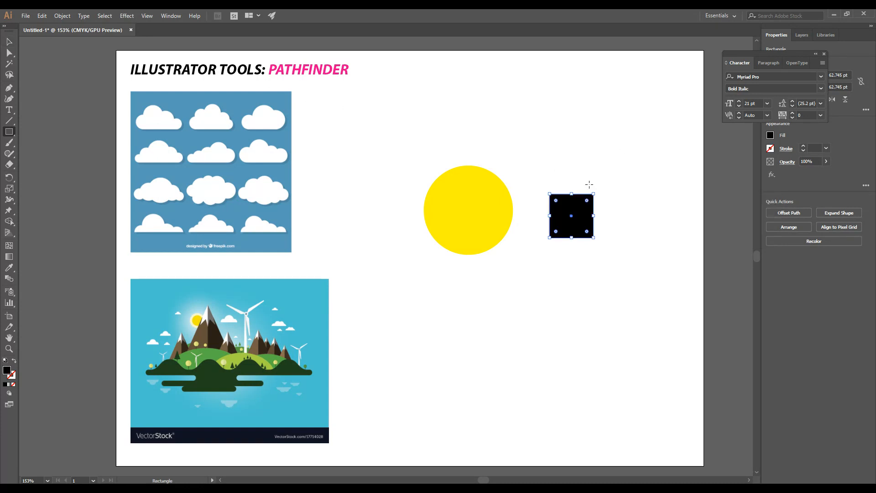
{"action": "left_click", "coordinate": [10, 42]}
{"action": "left_click", "coordinate": [568, 174]}
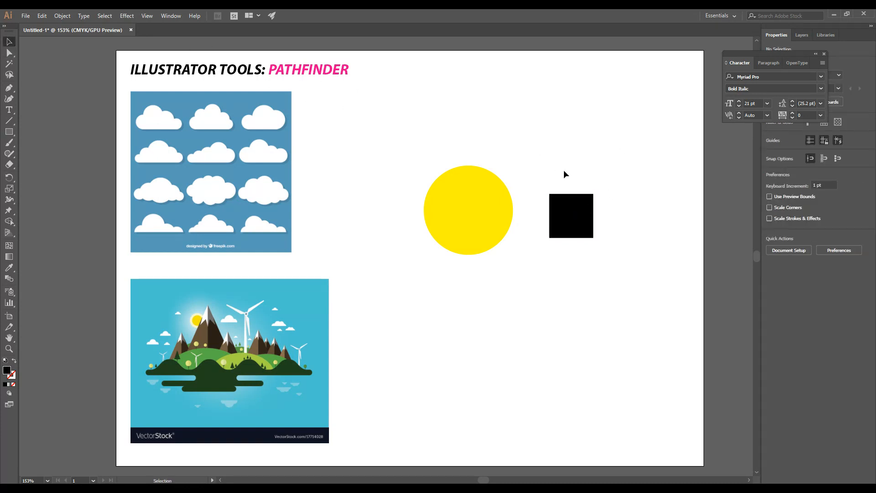
Rotate the black square 45° so that it stands on its corner as a diamond.
{"action": "left_click", "coordinate": [566, 215]}
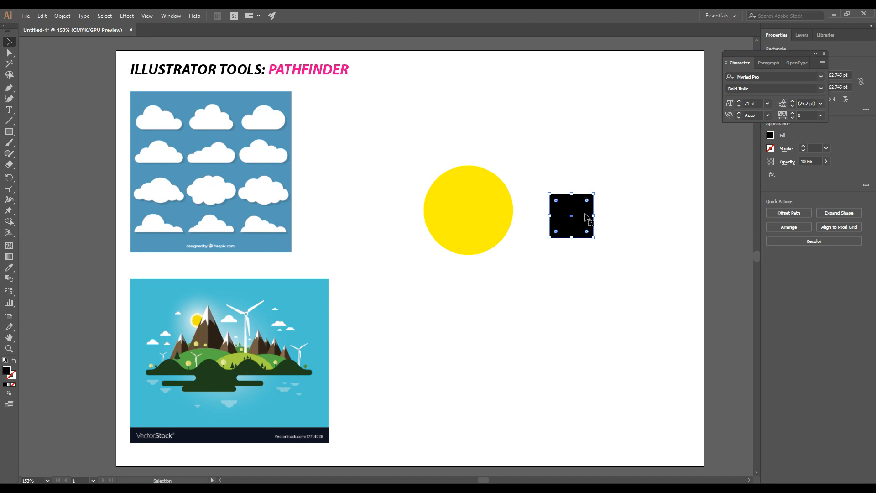
{"action": "left_click", "coordinate": [588, 209]}
{"action": "left_click_drag", "start_coordinate": [595, 190], "coordinate": [612, 215]}
{"action": "left_click", "coordinate": [611, 168]}
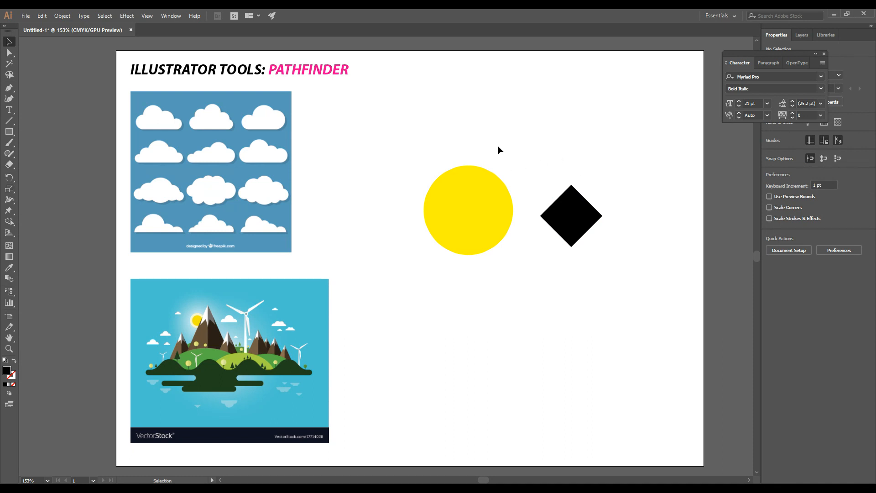
Close the floating Character panel that covers the object properties.
{"action": "left_click_drag", "start_coordinate": [402, 149], "coordinate": [615, 278]}
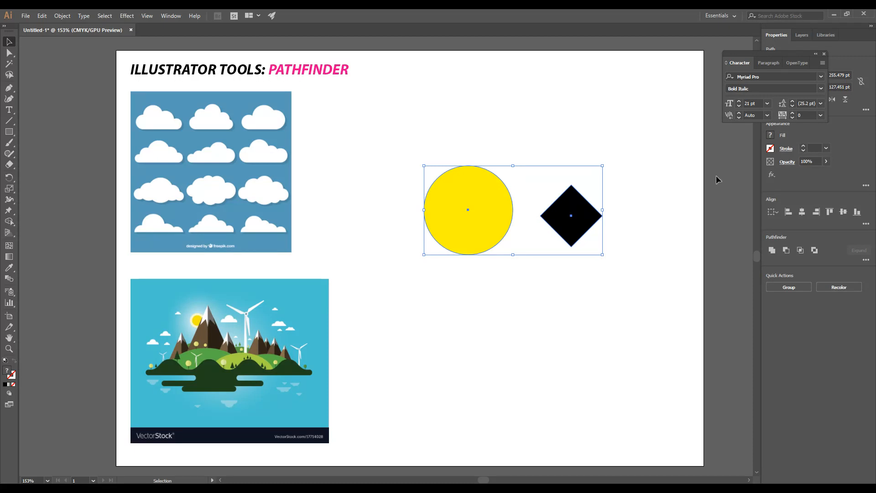
{"action": "left_click_drag", "start_coordinate": [770, 53], "coordinate": [664, 48]}
{"action": "left_click", "coordinate": [719, 48]}
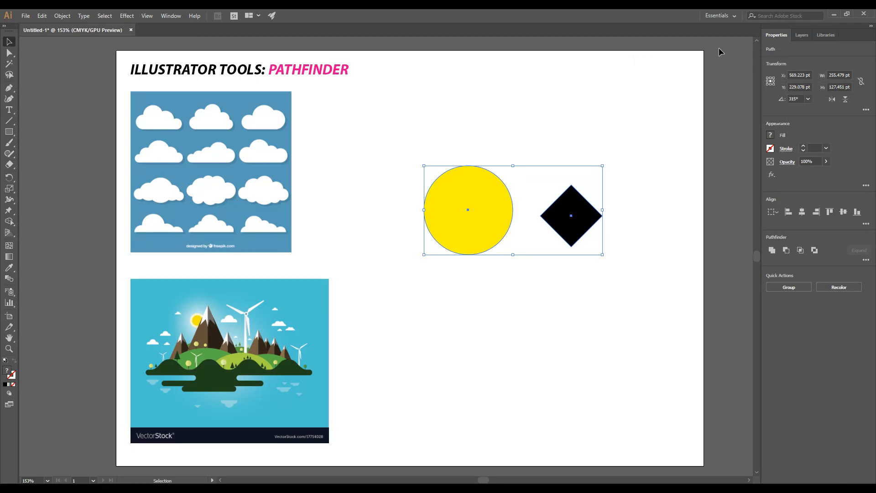
{"action": "left_click", "coordinate": [650, 135]}
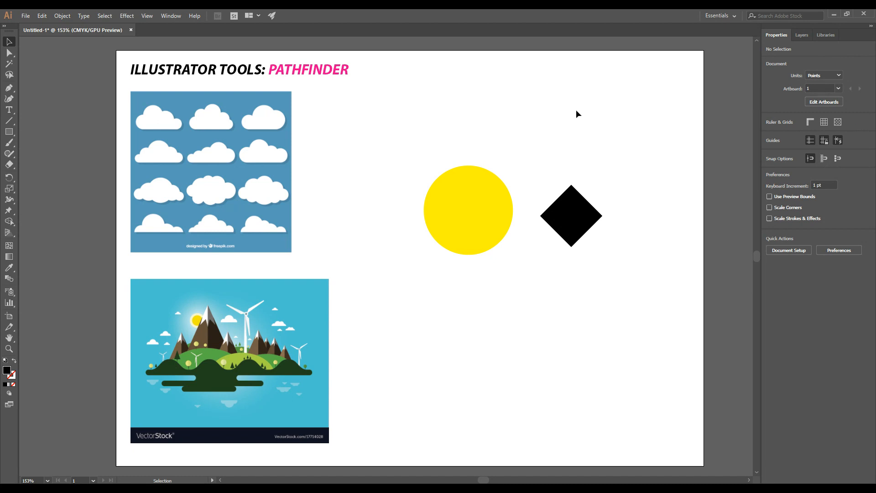
Align the yellow circle and the black diamond by their vertical centers.
{"action": "left_click_drag", "start_coordinate": [399, 154], "coordinate": [629, 284]}
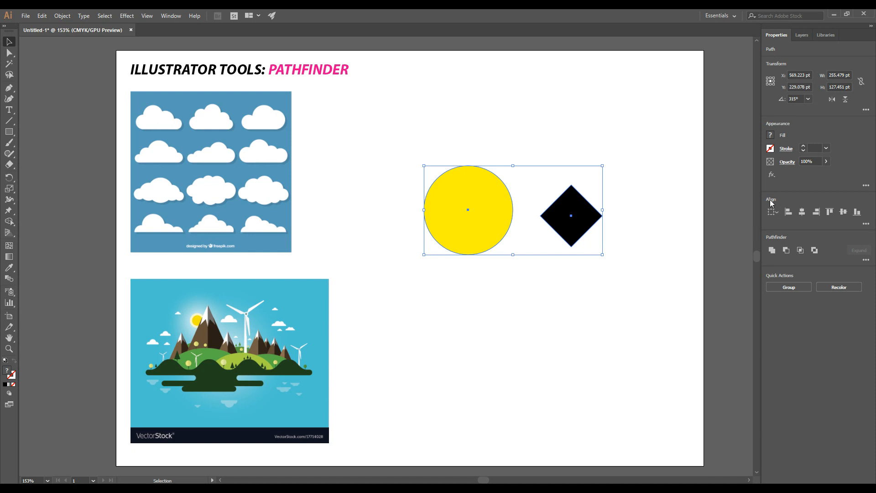
{"action": "left_click", "coordinate": [843, 213]}
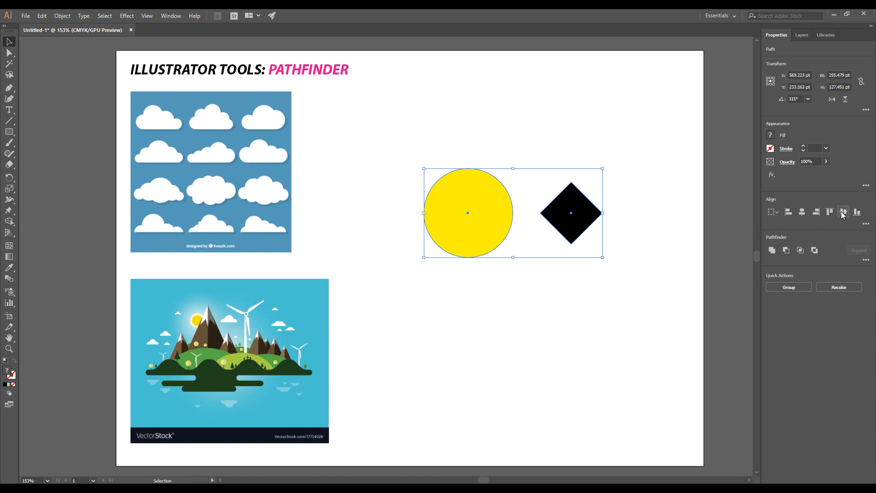
{"action": "left_click", "coordinate": [532, 141]}
Nudge the black diamond horizontally to the left until it overlaps the right side of the yellow circle like an open mouth.
{"action": "left_click", "coordinate": [566, 208]}
{"action": "key", "text": "Left"}
{"action": "key", "text": "Left"}
{"action": "key", "text": "Left"}
{"action": "key", "text": "Left"}
{"action": "key", "text": "Left"}
{"action": "key", "text": "Left"}
{"action": "key", "text": "Left"}
{"action": "key", "text": "Left"}
{"action": "key", "text": "Left"}
{"action": "key", "text": "Left"}
{"action": "key", "text": "Left"}
{"action": "key", "text": "Left"}
{"action": "key", "text": "Left"}
{"action": "key", "text": "Left"}
{"action": "key", "text": "Left"}
{"action": "key", "text": "Left"}
{"action": "key", "text": "Left"}
{"action": "key", "text": "Left"}
{"action": "key", "text": "Left"}
{"action": "key", "text": "Left"}
{"action": "key", "text": "Left"}
{"action": "key", "text": "Left"}
{"action": "key", "text": "Left"}
{"action": "key", "text": "Left"}
{"action": "key", "text": "Left"}
{"action": "key", "text": "Left"}
{"action": "key", "text": "Left"}
{"action": "key", "text": "Left"}
{"action": "key", "text": "Left"}
{"action": "key", "text": "Left"}
{"action": "key", "text": "Left"}
{"action": "key", "text": "Left"}
{"action": "key", "text": "Left"}
{"action": "key", "text": "Left"}
{"action": "key", "text": "Left"}
{"action": "key", "text": "Left"}
{"action": "key", "text": "Left"}
{"action": "key", "text": "Left"}
{"action": "key", "text": "Left"}
{"action": "key", "text": "Left"}
{"action": "key", "text": "Left"}
{"action": "key", "text": "Left"}
{"action": "key", "text": "Left"}
{"action": "key", "text": "Left"}
{"action": "key", "text": "Left"}
{"action": "key", "text": "Left"}
{"action": "key", "text": "Left"}
{"action": "key", "text": "Left"}
{"action": "key", "text": "Left"}
{"action": "key", "text": "Left"}
{"action": "key", "text": "Left"}
{"action": "key", "text": "Left"}
{"action": "key", "text": "Left"}
{"action": "key", "text": "Left"}
{"action": "key", "text": "Left"}
{"action": "key", "text": "Left"}
{"action": "key", "text": "Left"}
{"action": "key", "text": "Left"}
{"action": "key", "text": "Left"}
{"action": "key", "text": "Left"}
{"action": "key", "text": "Left"}
{"action": "key", "text": "Left"}
{"action": "left_click", "coordinate": [533, 111]}
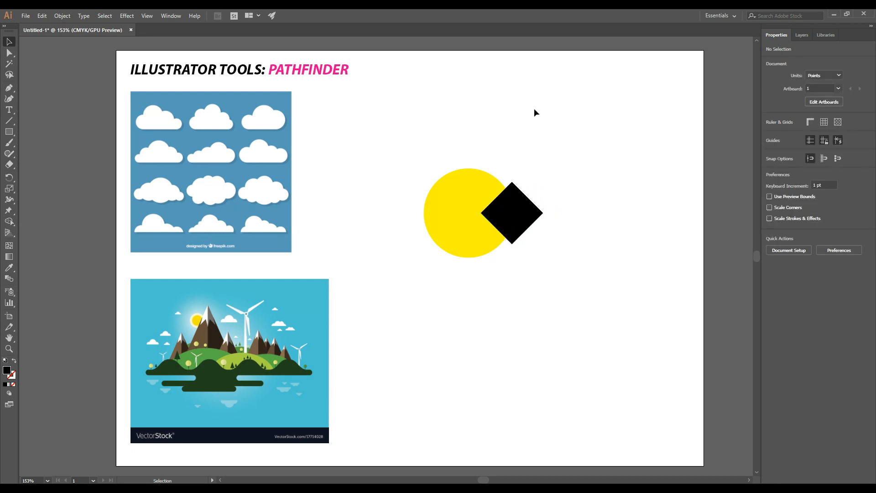
Try the Pathfinder Unite operation on the circle and the diamond, and undo it.
{"action": "left_click_drag", "start_coordinate": [393, 141], "coordinate": [566, 293]}
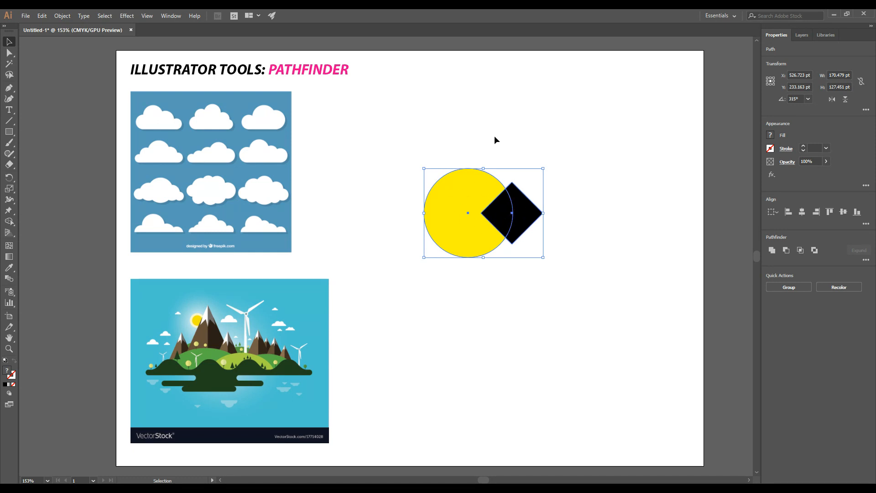
{"action": "left_click", "coordinate": [772, 251]}
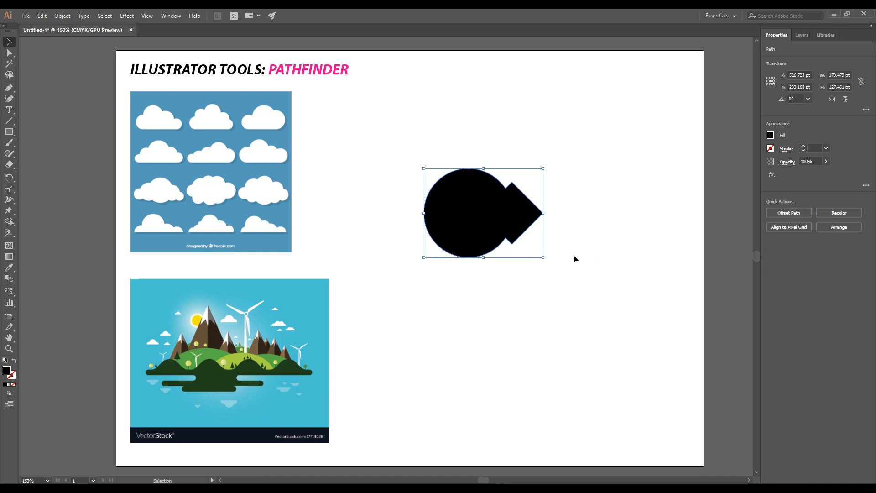
{"action": "key", "text": "ctrl+z"}
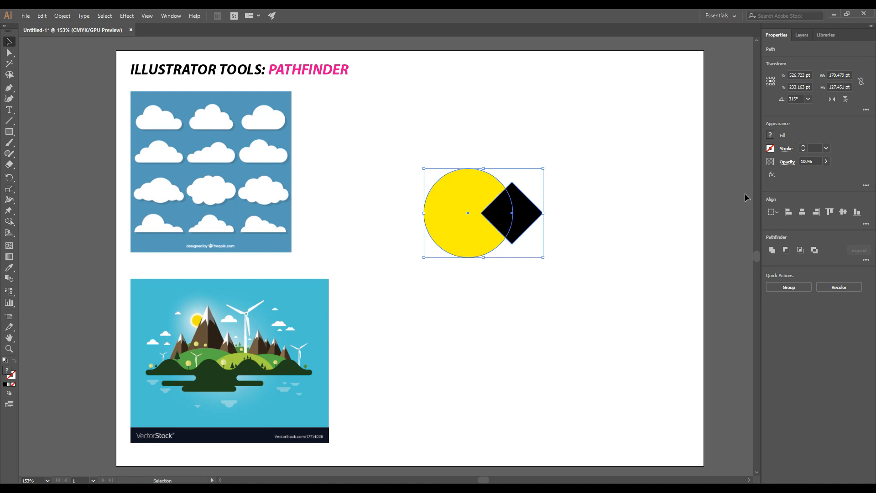
Try the Pathfinder Minus Front operation to cut the diamond out of the circle, and undo it.
{"action": "left_click", "coordinate": [788, 252]}
{"action": "left_click", "coordinate": [561, 191]}
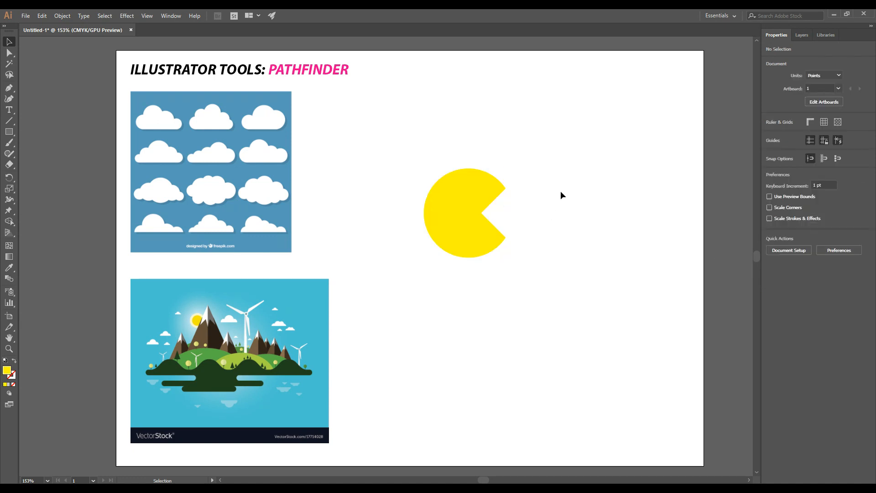
{"action": "left_click", "coordinate": [493, 187]}
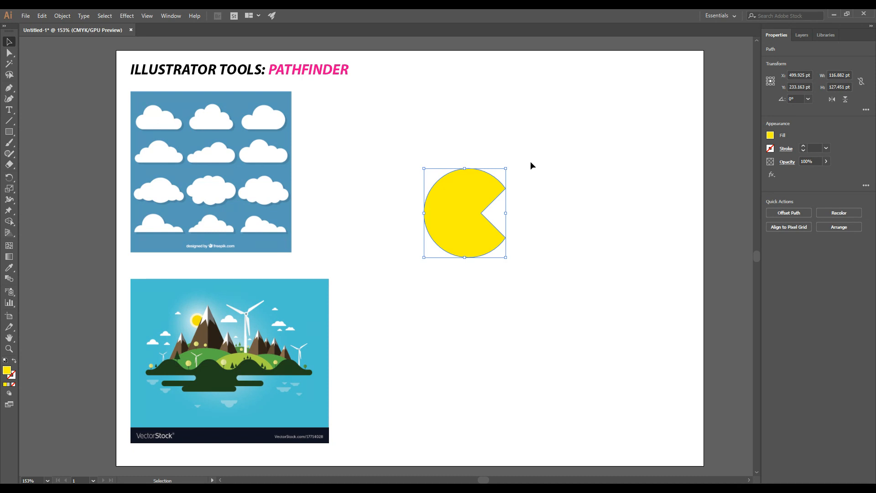
{"action": "key", "text": "ctrl+z"}
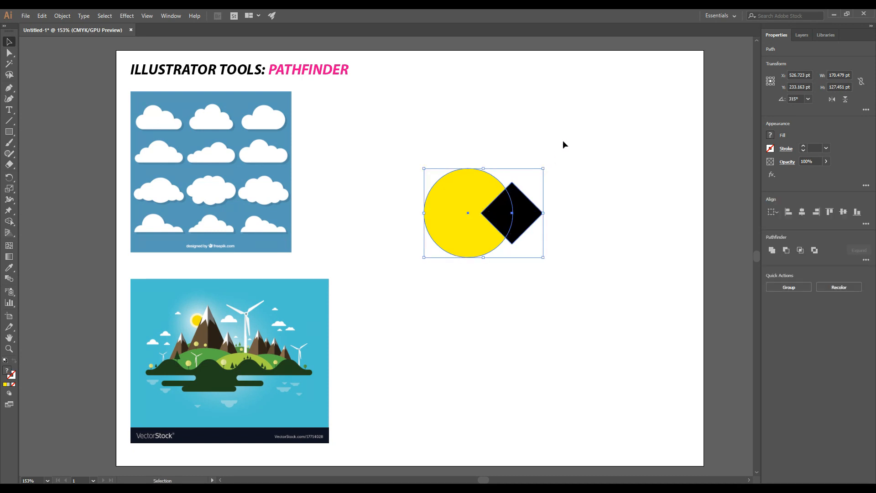
Try the Pathfinder Intersect operation on the circle and the diamond, and undo it.
{"action": "left_click", "coordinate": [417, 147]}
{"action": "left_click_drag", "start_coordinate": [394, 146], "coordinate": [554, 269]}
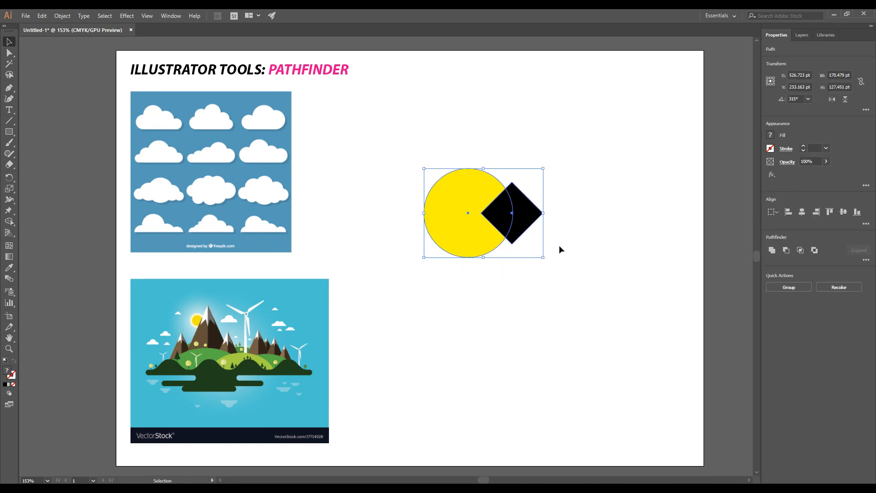
{"action": "left_click", "coordinate": [801, 251]}
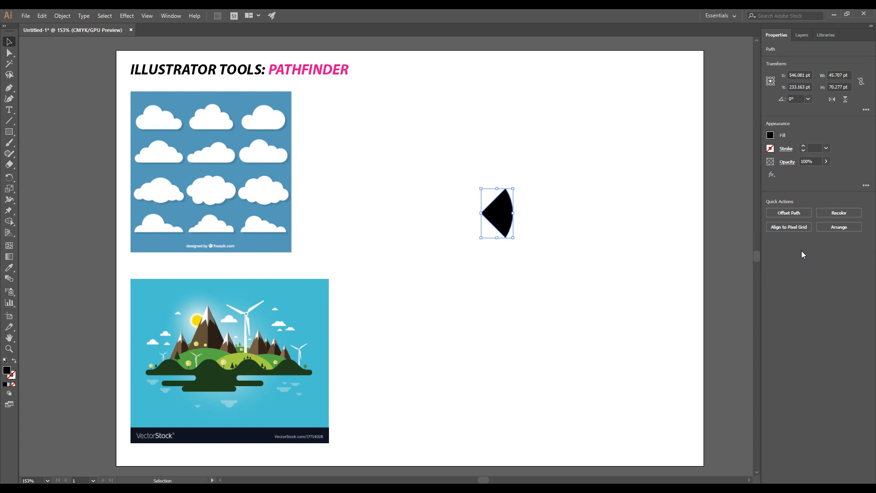
{"action": "key", "text": "ctrl+z"}
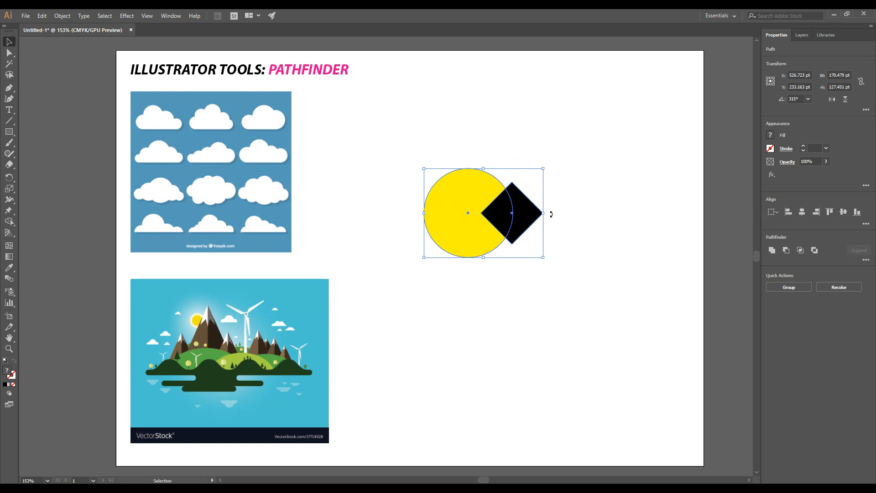
Subtract the diamond from the circle with Minus Front and move the resulting yellow shape to the artboard's lower-right corner.
{"action": "left_click", "coordinate": [785, 250]}
{"action": "left_click", "coordinate": [560, 257]}
{"action": "left_click_drag", "start_coordinate": [599, 343], "coordinate": [646, 409]}
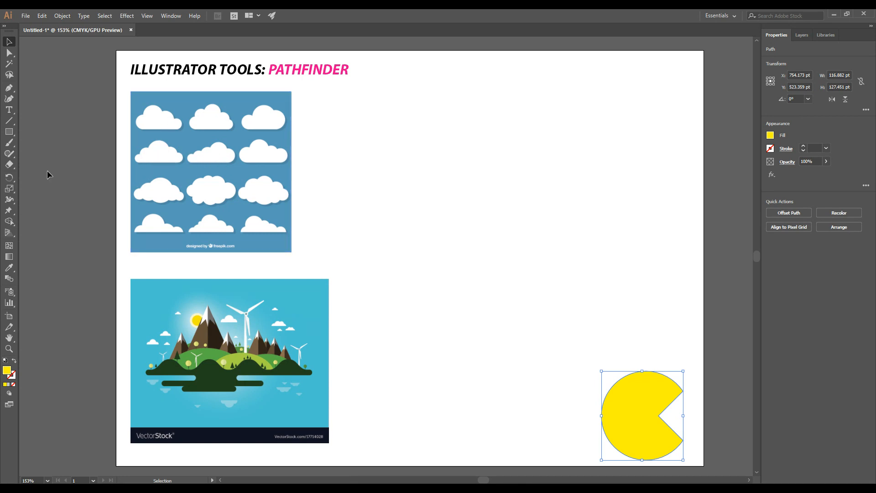
Draw a rounded rectangle about 120 by 24 pt in the upper middle of the artboard and fill it gray.
{"action": "left_click", "coordinate": [10, 133]}
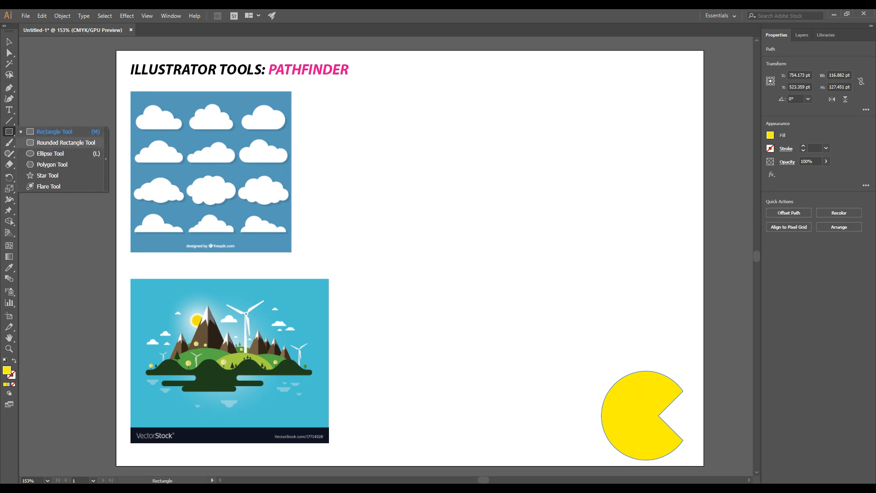
{"action": "left_click", "coordinate": [64, 143]}
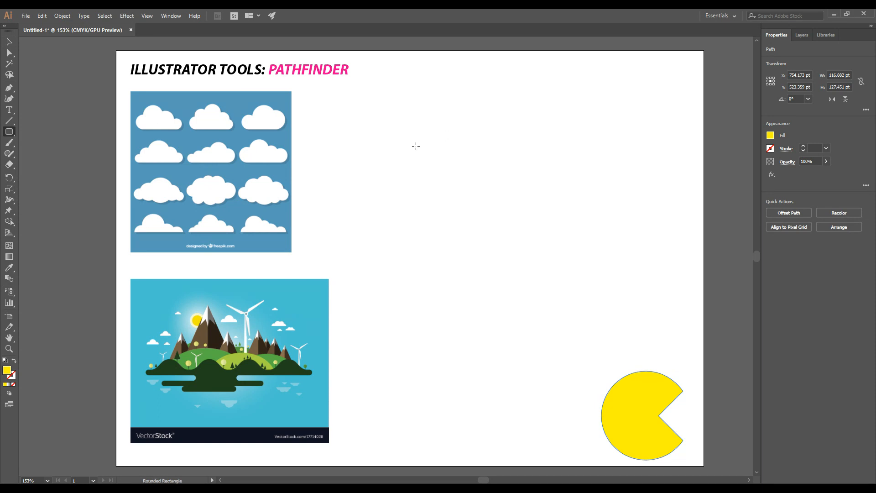
{"action": "left_click_drag", "start_coordinate": [407, 155], "coordinate": [491, 171]}
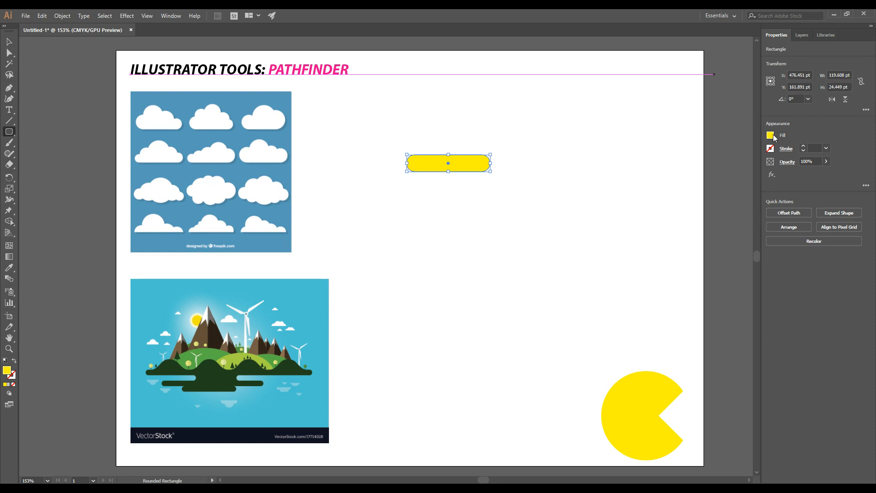
{"action": "left_click", "coordinate": [771, 136]}
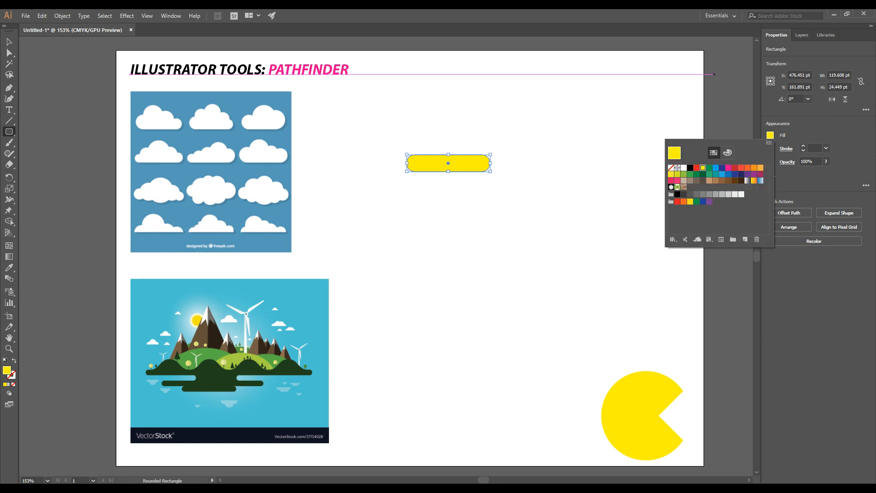
{"action": "left_click", "coordinate": [703, 195]}
{"action": "left_click", "coordinate": [9, 43]}
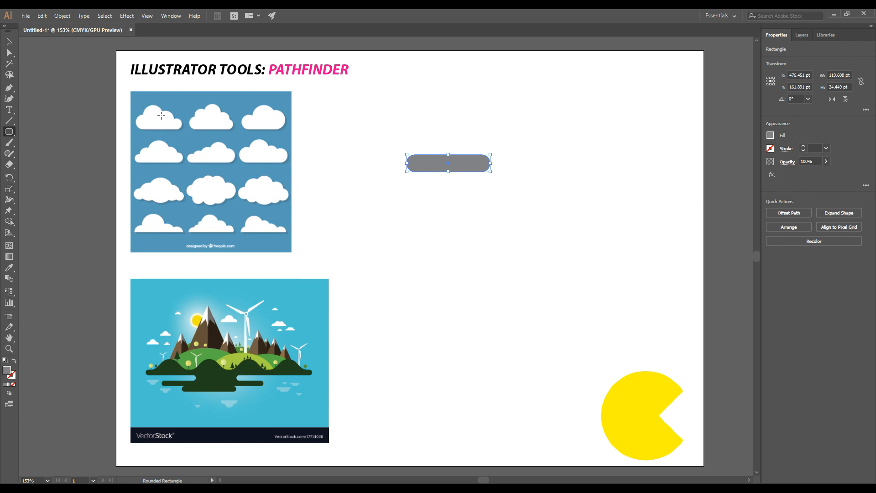
Draw a gray circle about 48 pt across overlapping the left half of the rounded rectangle's top edge.
{"action": "left_click", "coordinate": [12, 134]}
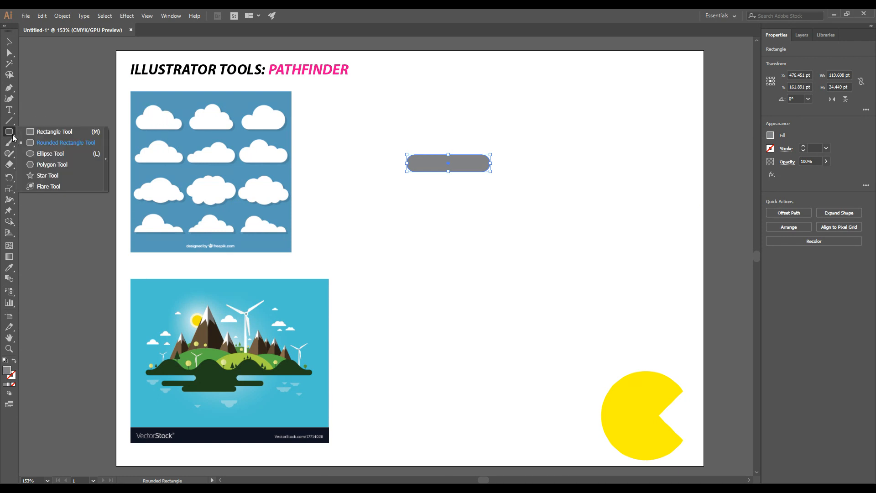
{"action": "left_click", "coordinate": [51, 153]}
{"action": "left_click_drag", "start_coordinate": [425, 112], "coordinate": [430, 150]}
{"action": "left_click", "coordinate": [10, 42]}
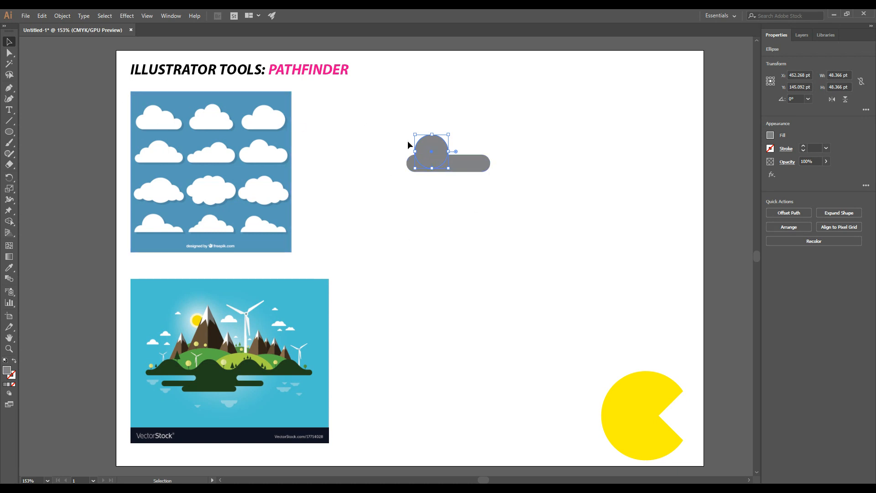
Draw a smaller circle overlapping the right side of the large circle and the middle of the rounded rectangle.
{"action": "left_click", "coordinate": [9, 131]}
{"action": "mouse_move", "coordinate": [467, 107]}
{"action": "left_mouse_down"}
{"action": "mouse_move", "coordinate": [500, 132]}
{"action": "mouse_move", "coordinate": [459, 134]}
{"action": "mouse_move", "coordinate": [450, 158]}
{"action": "left_mouse_up"}
{"action": "left_click", "coordinate": [9, 42]}
{"action": "left_click", "coordinate": [522, 108]}
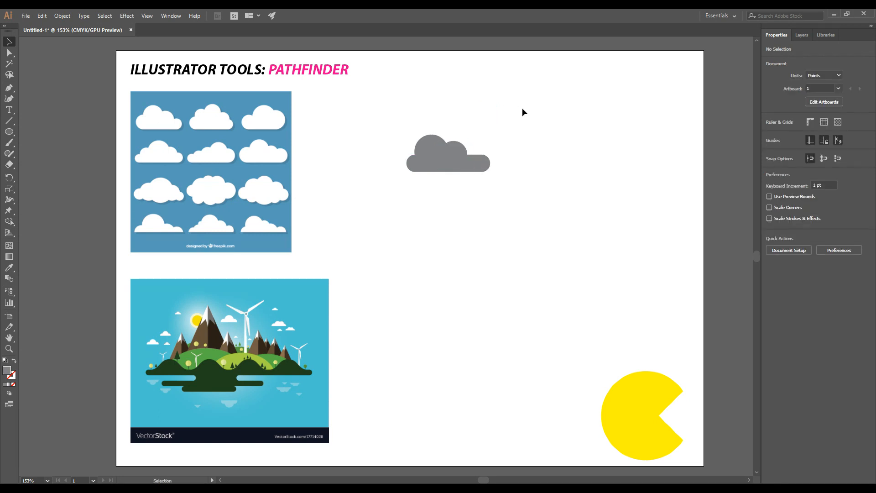
Draw a circle about 23 pt across and move it onto the right part of the rounded rectangle.
{"action": "left_click", "coordinate": [9, 132]}
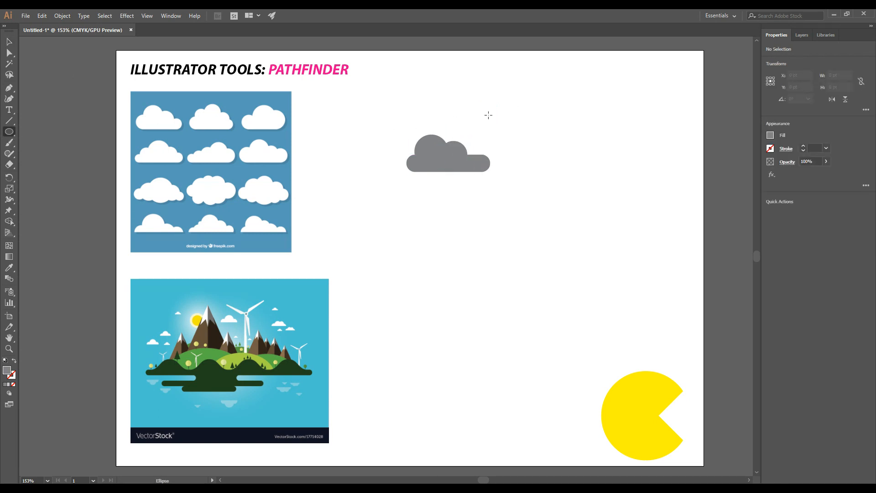
{"action": "left_click_drag", "start_coordinate": [498, 124], "coordinate": [497, 132]}
{"action": "key", "text": "v"}
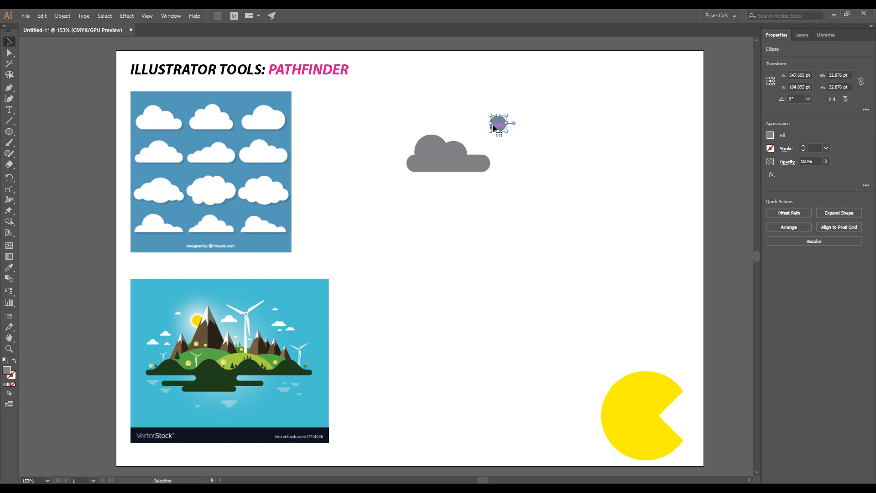
{"action": "left_click_drag", "start_coordinate": [493, 124], "coordinate": [472, 152]}
{"action": "left_click", "coordinate": [496, 108]}
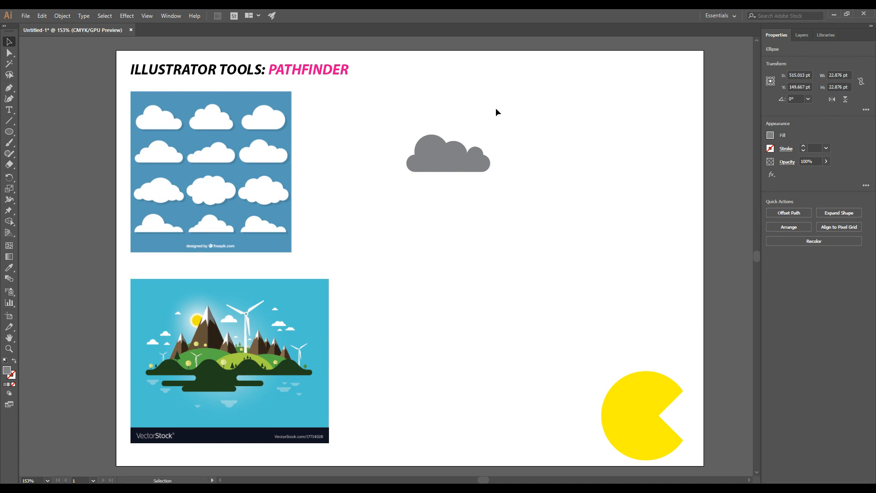
Merge the three circles and the rounded rectangle into one cloud with the Pathfinder Unite operation.
{"action": "left_click", "coordinate": [473, 152]}
{"action": "left_click", "coordinate": [542, 95]}
{"action": "left_click_drag", "start_coordinate": [369, 118], "coordinate": [547, 197]}
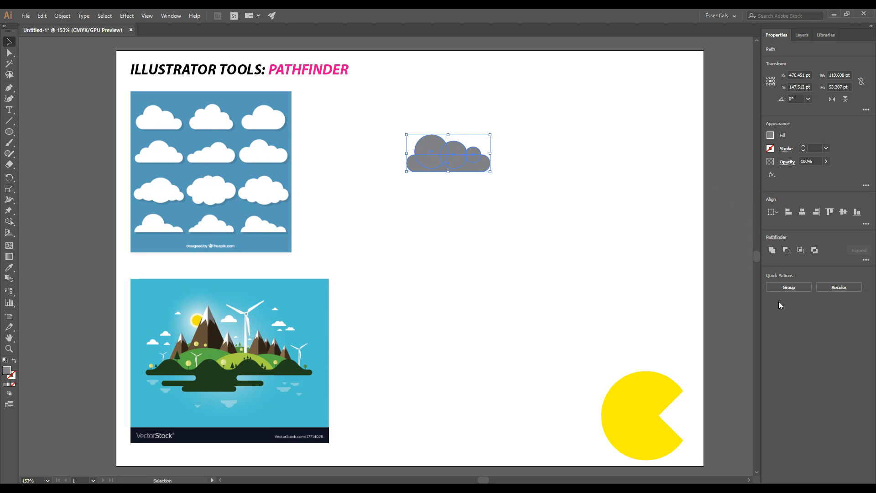
{"action": "left_click", "coordinate": [771, 249]}
{"action": "left_click", "coordinate": [521, 204]}
Enlarge the gray cloud to about one and a half times its size and move it to the artboard's upper-right corner.
{"action": "left_click", "coordinate": [483, 169]}
{"action": "left_click_drag", "start_coordinate": [489, 170], "coordinate": [592, 214]}
{"action": "left_click_drag", "start_coordinate": [521, 184], "coordinate": [468, 147]}
{"action": "left_click", "coordinate": [591, 143]}
{"action": "left_click", "coordinate": [536, 178]}
{"action": "left_click_drag", "start_coordinate": [542, 179], "coordinate": [497, 157]}
{"action": "left_click", "coordinate": [580, 124]}
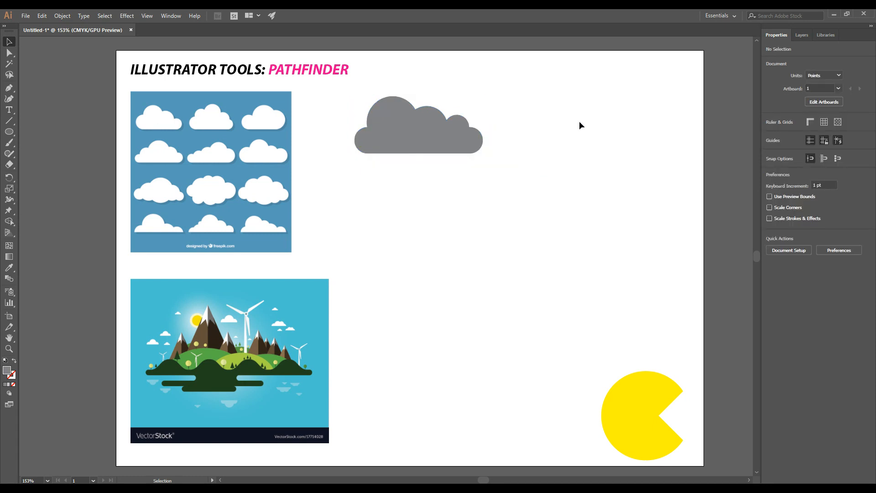
{"action": "left_click_drag", "start_coordinate": [407, 123], "coordinate": [611, 83]}
{"action": "left_click", "coordinate": [573, 187]}
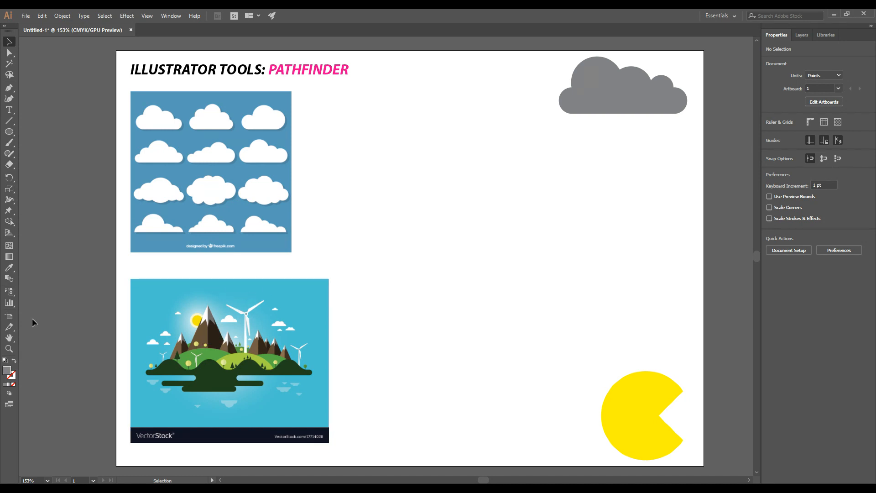
Set the fill to None and the stroke color to black for new shapes.
{"action": "left_click", "coordinate": [13, 385]}
{"action": "left_click", "coordinate": [13, 376]}
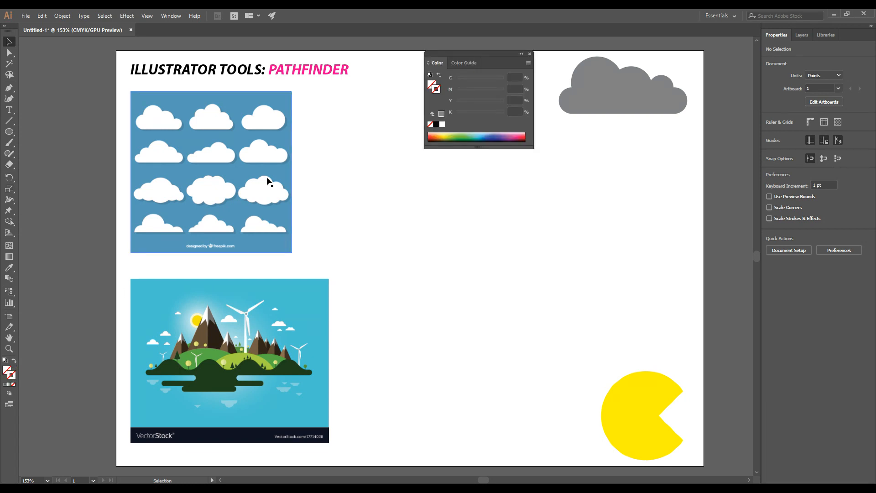
{"action": "left_click", "coordinate": [436, 124]}
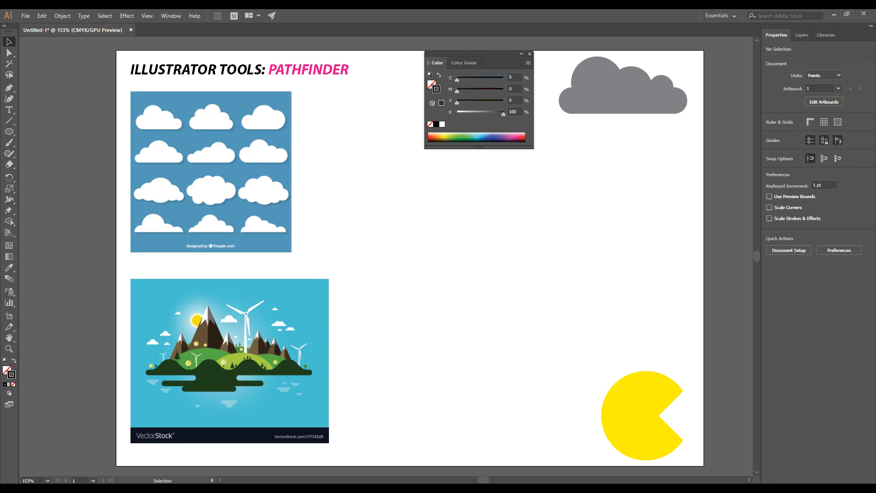
{"action": "left_click", "coordinate": [529, 54]}
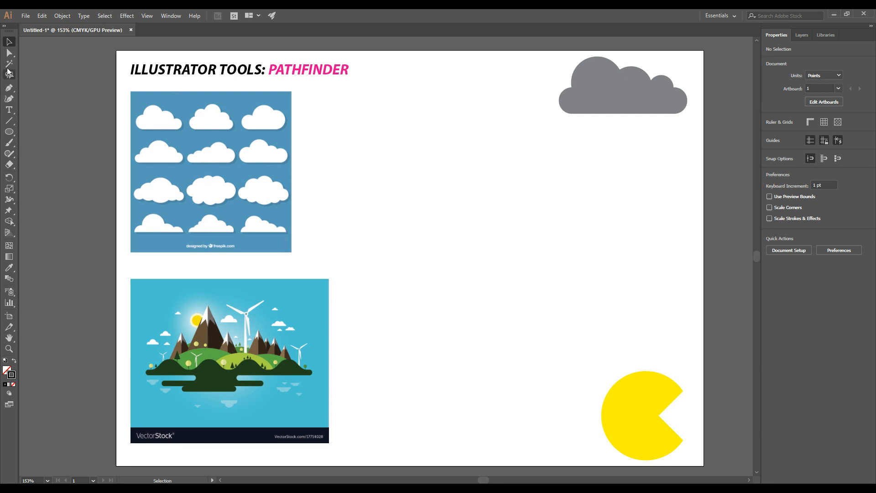
Draw a closed triangle about 231 by 237 pt with the Pen tool in the middle of the artboard as a mountain outline.
{"action": "left_click", "coordinate": [8, 88]}
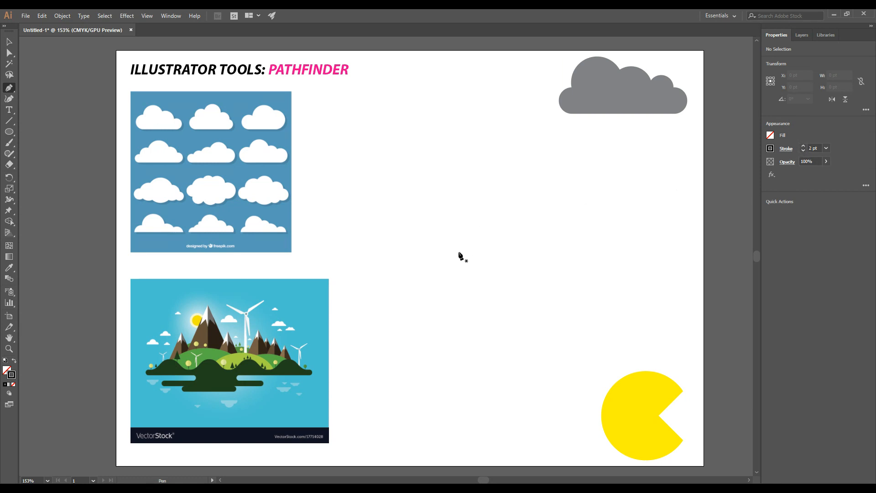
{"action": "left_click", "coordinate": [410, 347]}
{"action": "left_click", "coordinate": [494, 182]}
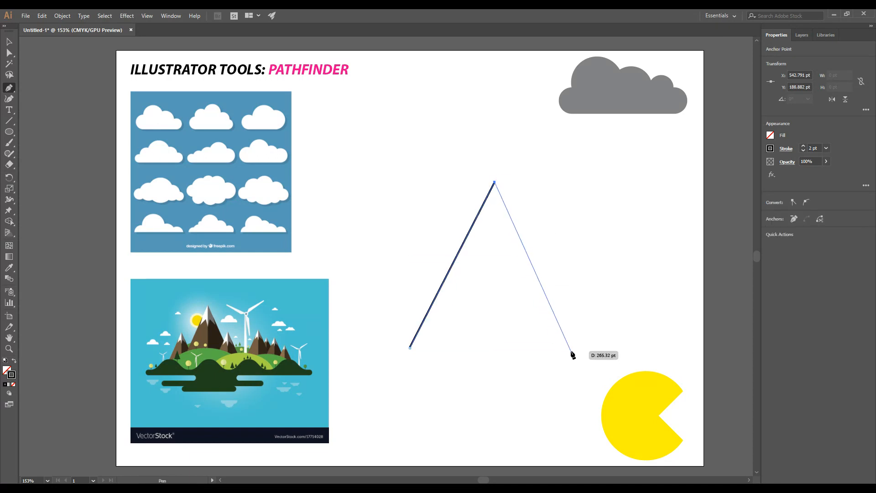
{"action": "left_click", "coordinate": [571, 348]}
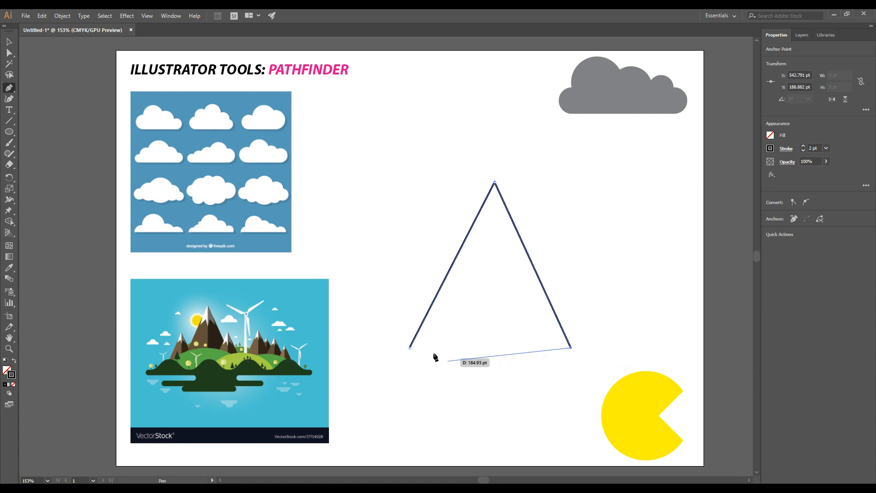
{"action": "left_click", "coordinate": [410, 348]}
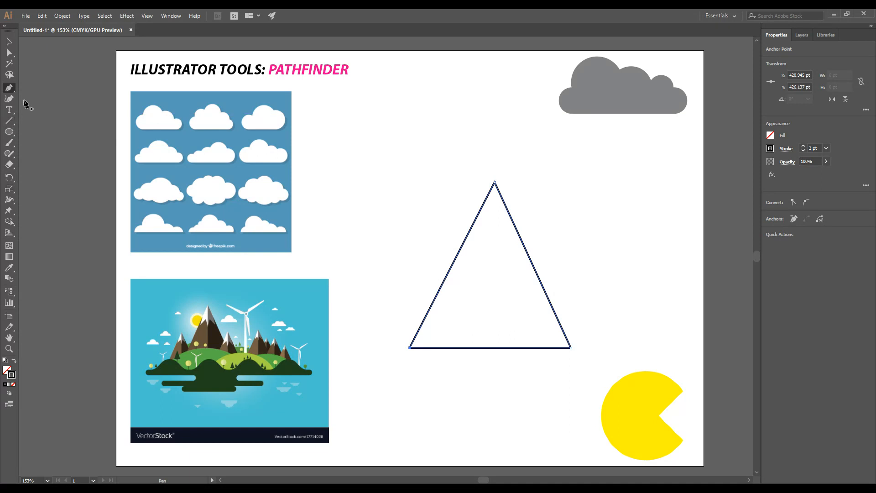
{"action": "left_click", "coordinate": [9, 121]}
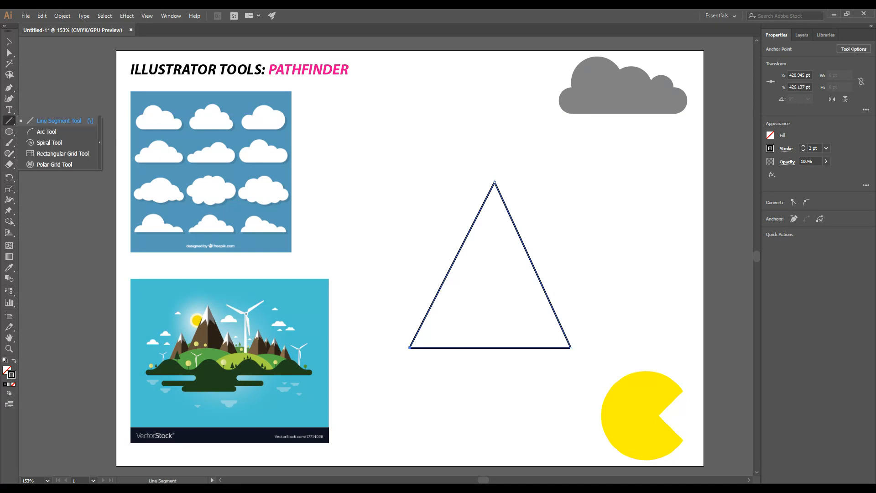
{"action": "left_click", "coordinate": [54, 121]}
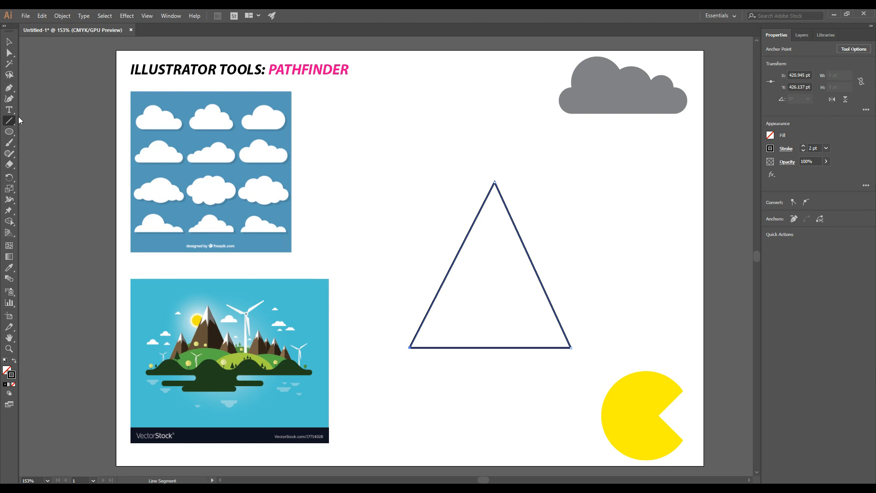
{"action": "left_click", "coordinate": [9, 88]}
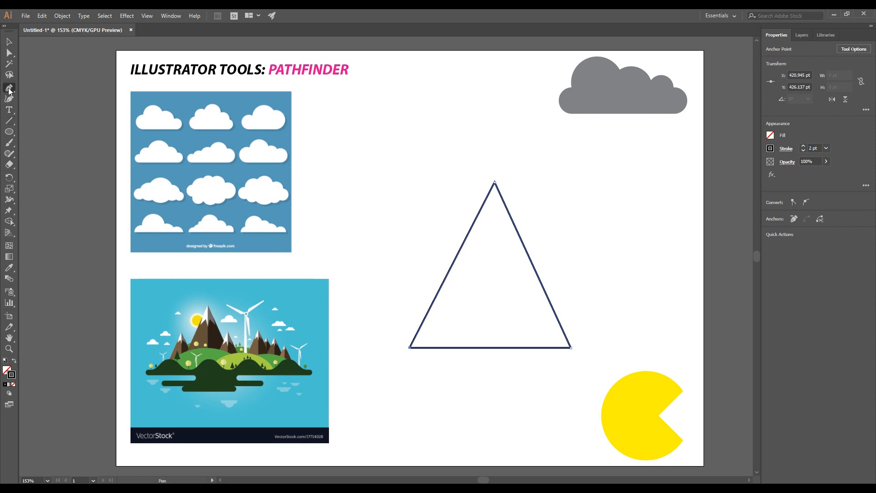
{"action": "left_click", "coordinate": [495, 184]}
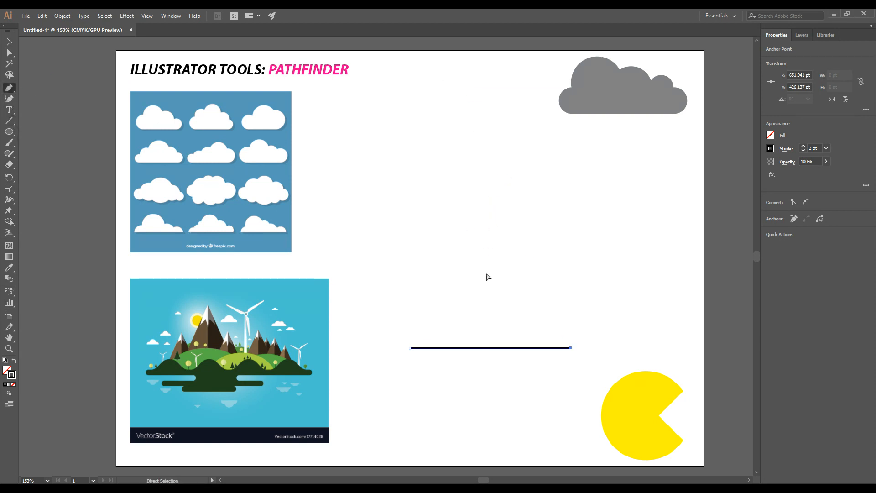
{"action": "key", "text": "ctrl+z"}
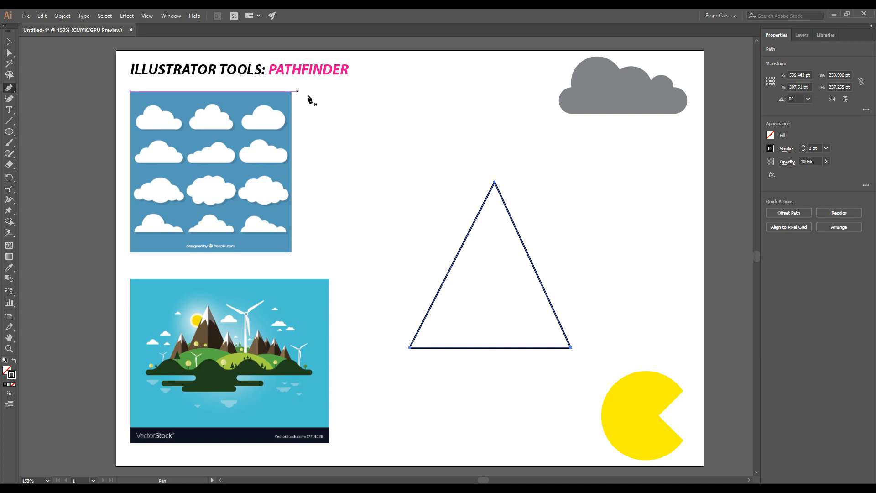
Draw a second closed triangle with the Pen tool from the mountain's apex, crossing its base and extending beyond its left side.
{"action": "left_click", "coordinate": [9, 42]}
{"action": "key", "text": "ctrl+shift+a"}
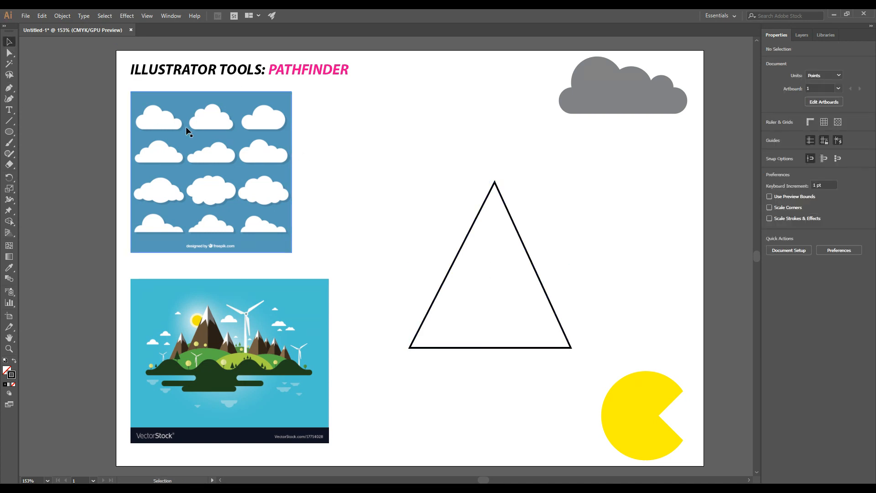
{"action": "left_click", "coordinate": [9, 88]}
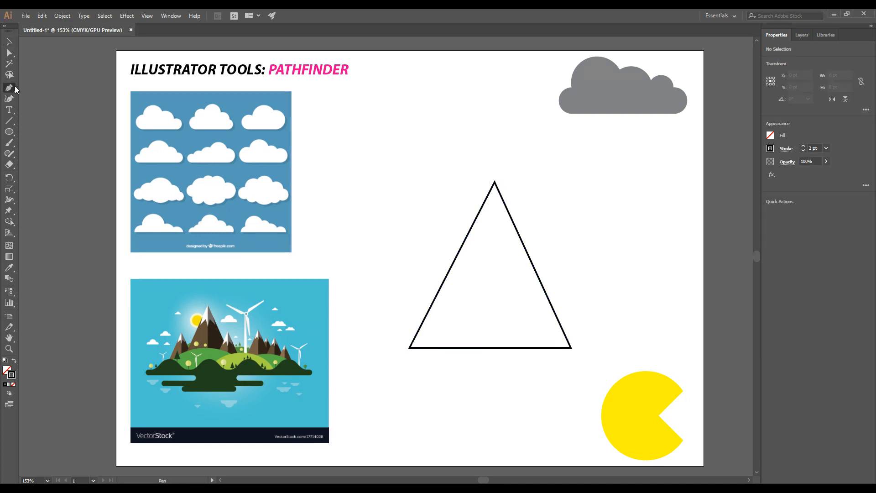
{"action": "left_click", "coordinate": [494, 183]}
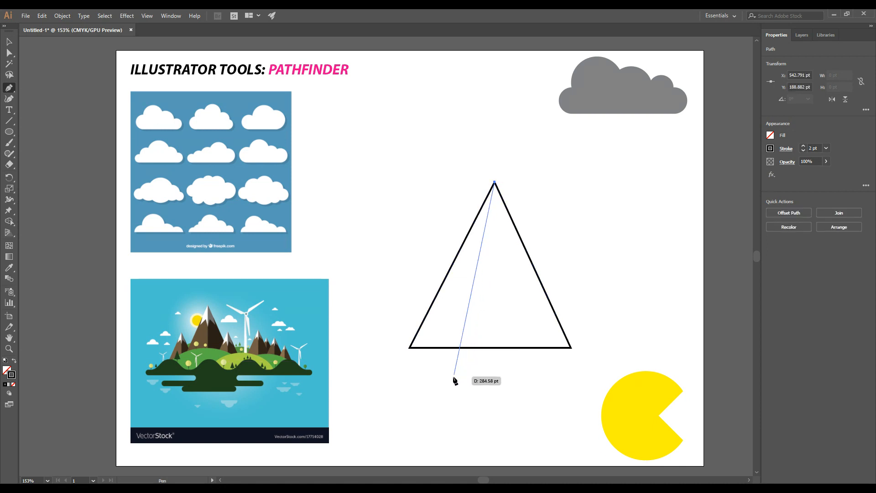
{"action": "left_click", "coordinate": [455, 396]}
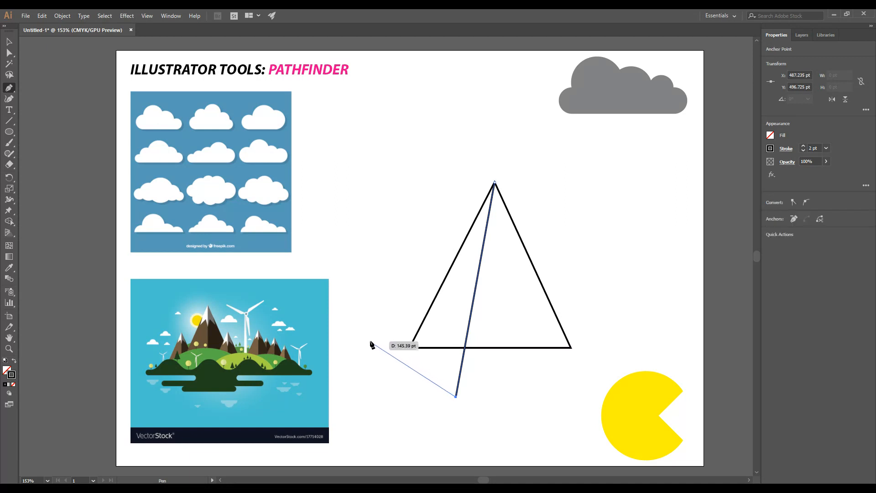
{"action": "left_click", "coordinate": [357, 329]}
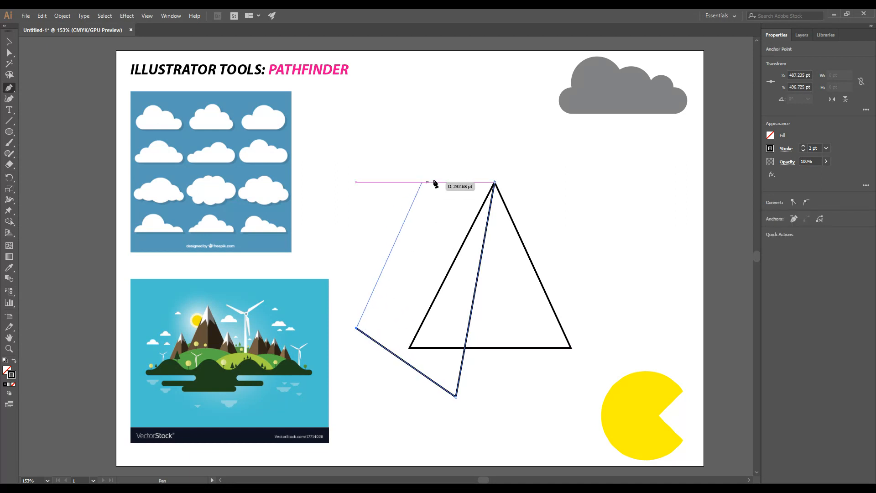
{"action": "left_click", "coordinate": [495, 182]}
{"action": "key", "text": "v"}
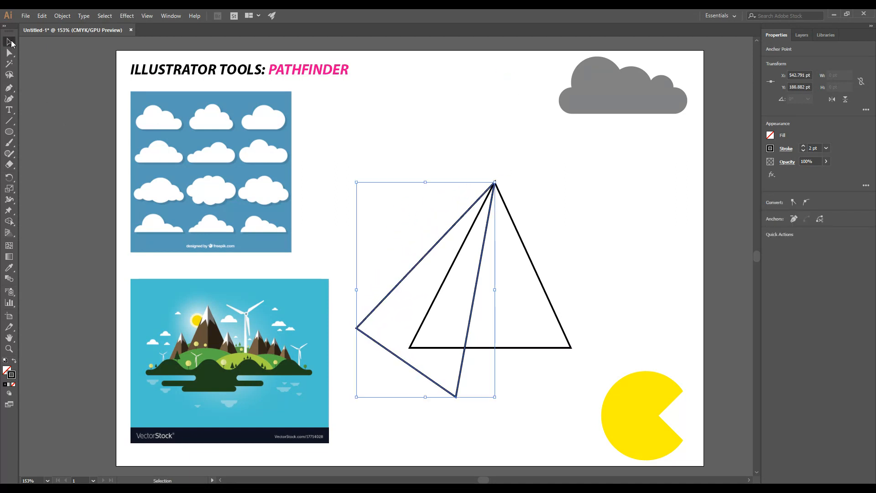
{"action": "left_click", "coordinate": [423, 131]}
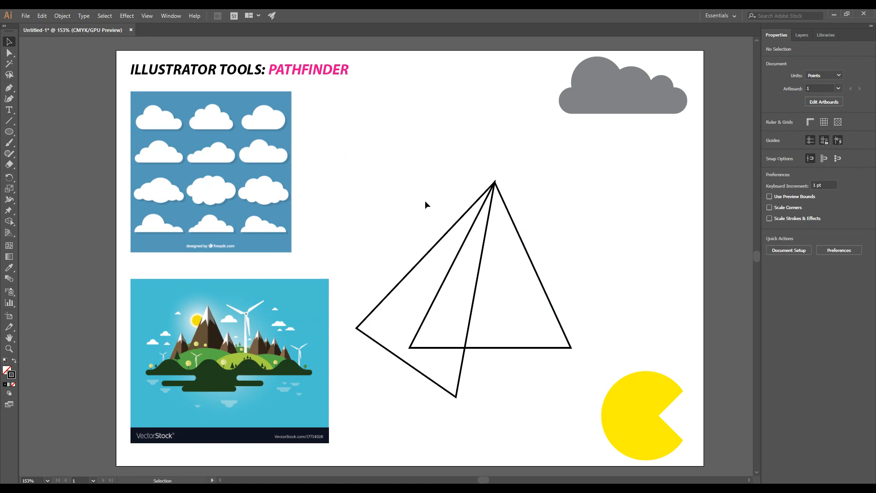
Split the two overlapping triangles with the Pathfinder Divide operation and ungroup the resulting pieces.
{"action": "left_click_drag", "start_coordinate": [347, 147], "coordinate": [584, 411]}
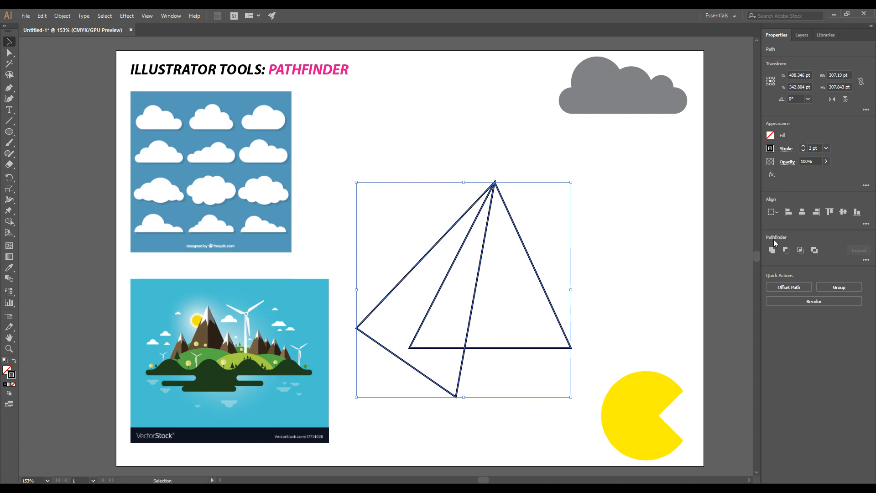
{"action": "left_click", "coordinate": [865, 259]}
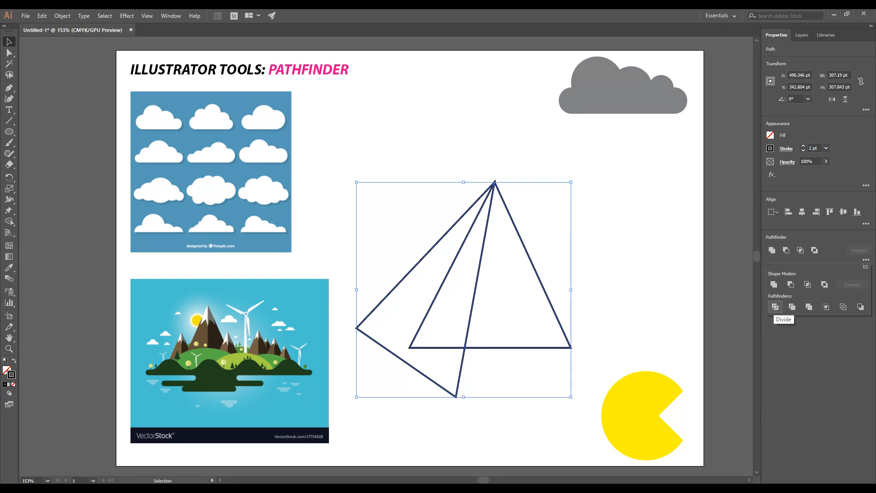
{"action": "left_click", "coordinate": [775, 307]}
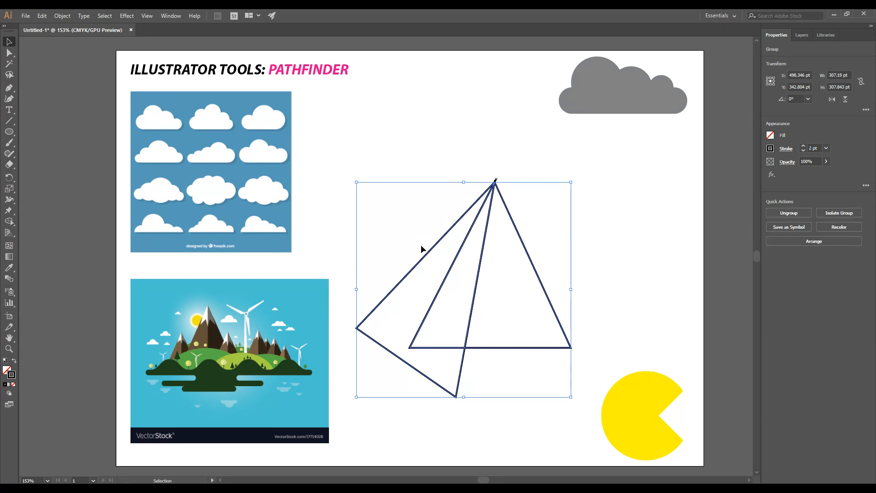
{"action": "right_click", "coordinate": [482, 247]}
{"action": "left_click", "coordinate": [507, 322]}
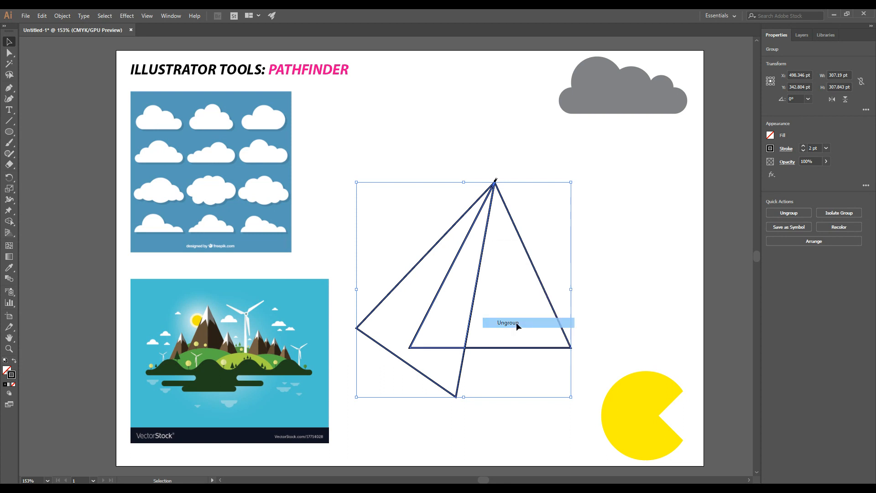
{"action": "left_click", "coordinate": [637, 218]}
Delete the piece outside the mountain's left side and move the mountain's narrow left slice up and away from the larger piece.
{"action": "left_click", "coordinate": [449, 235]}
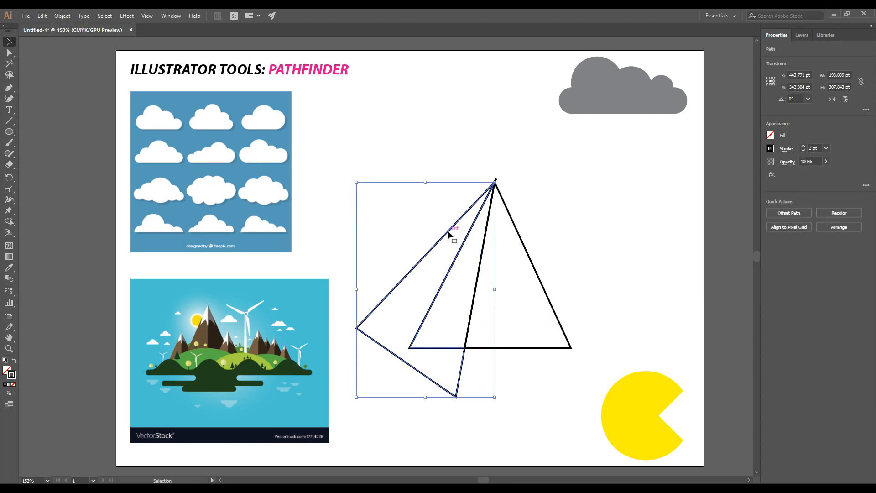
{"action": "key", "text": "ctrl+z"}
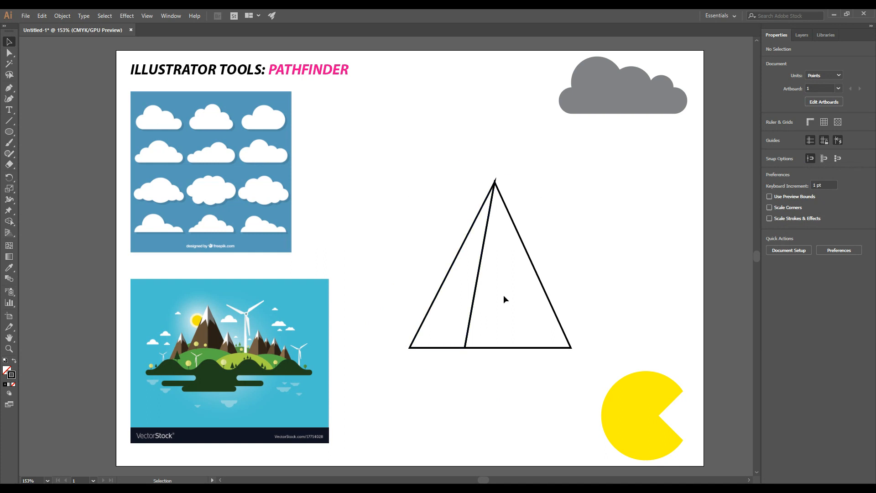
{"action": "left_click_drag", "start_coordinate": [457, 263], "coordinate": [411, 241]}
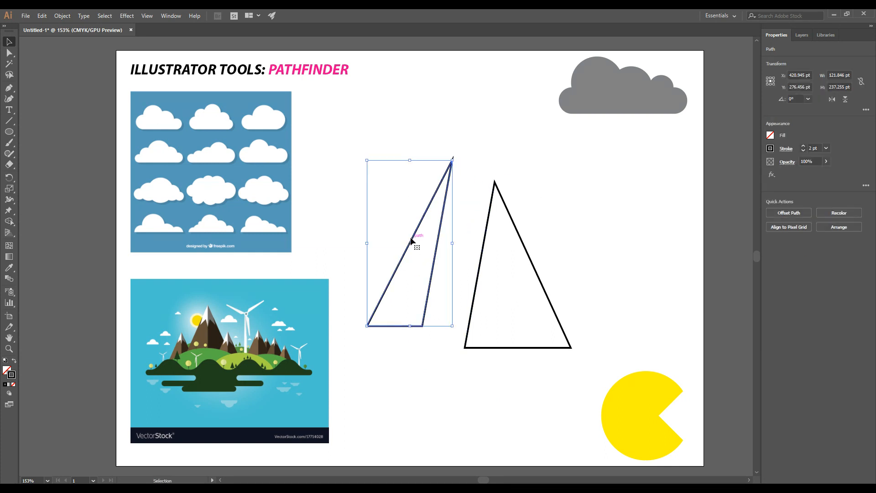
Undo the left slice's move and set the stroke weight of both mountain pieces to 0.75 pt.
{"action": "key", "text": "ctrl+z"}
{"action": "left_click", "coordinate": [397, 187]}
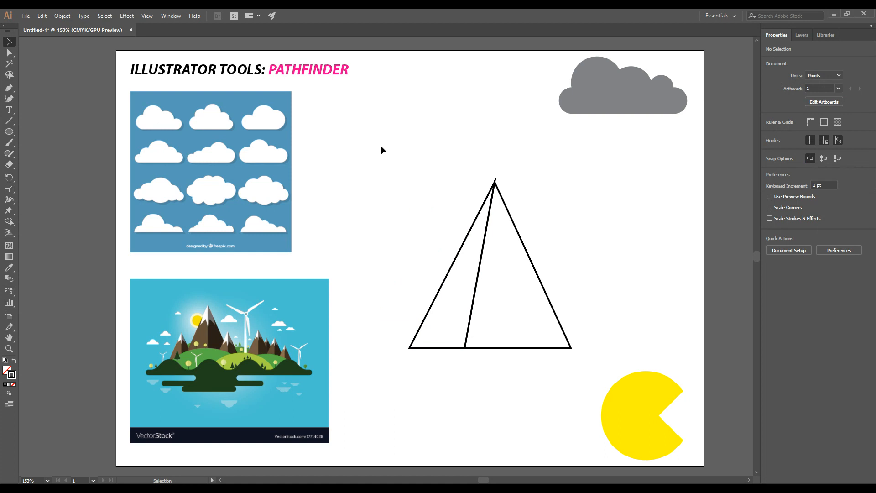
{"action": "left_click_drag", "start_coordinate": [370, 146], "coordinate": [590, 375]}
{"action": "left_click", "coordinate": [802, 153]}
{"action": "left_click", "coordinate": [802, 152]}
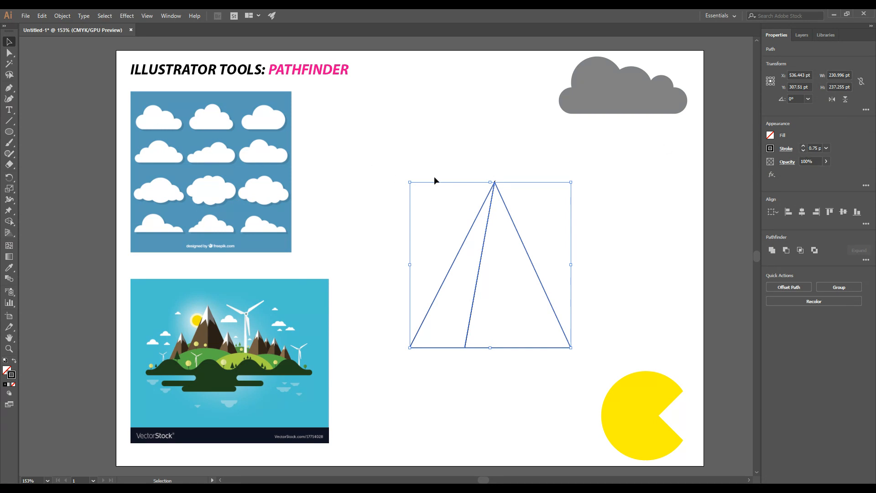
{"action": "left_click", "coordinate": [475, 111]}
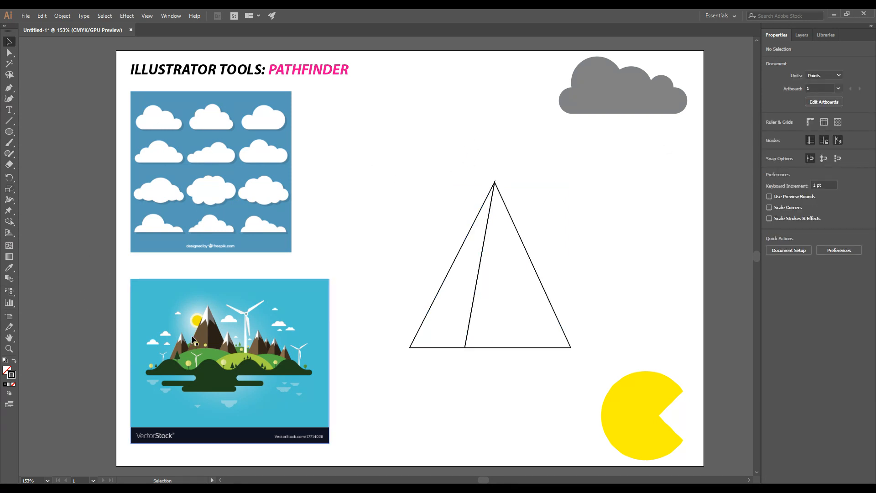
Fill the mountain's narrow left slice with the lighter brown sampled from the tallest mountain in the reference landscape.
{"action": "left_click", "coordinate": [453, 265]}
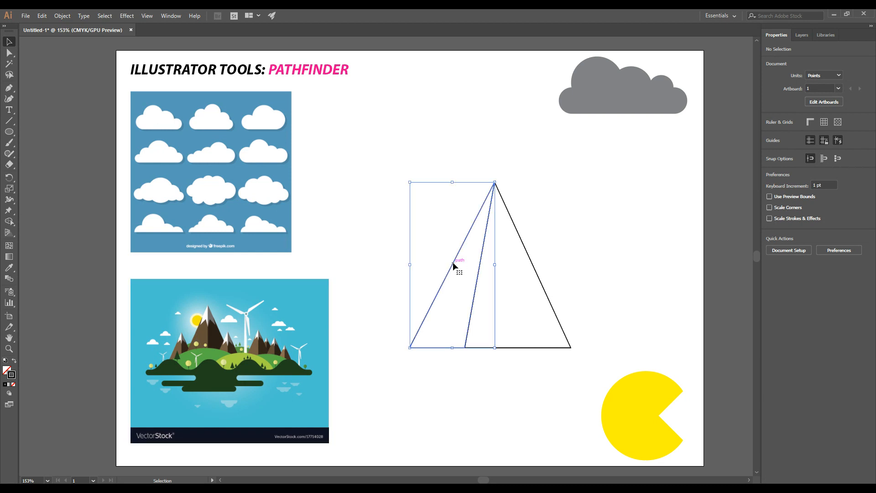
{"action": "left_click", "coordinate": [9, 269]}
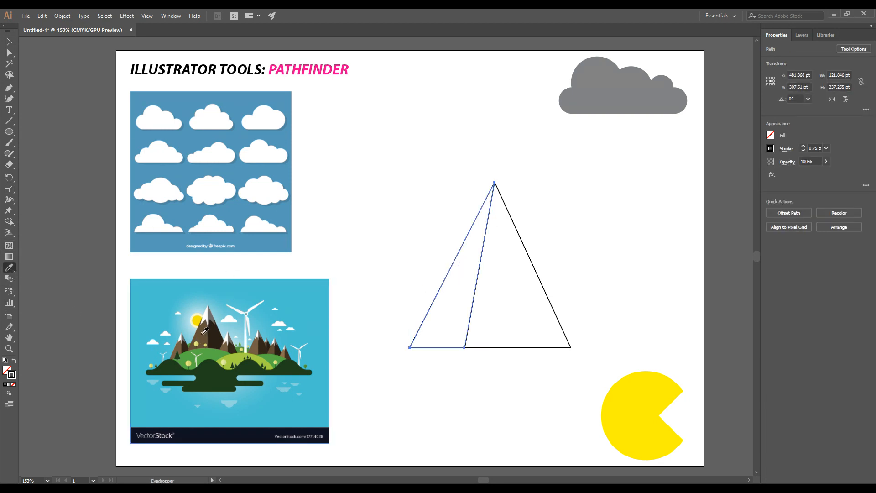
{"action": "left_click", "coordinate": [204, 332]}
{"action": "left_click", "coordinate": [9, 42]}
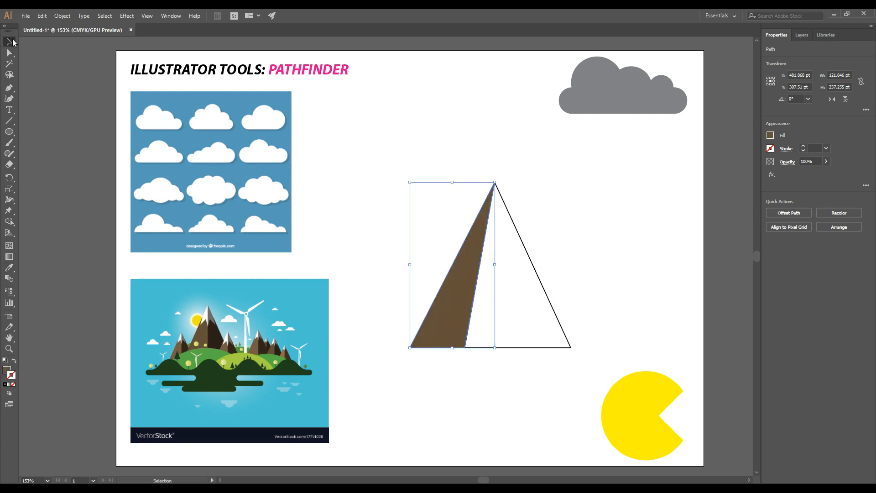
{"action": "left_click", "coordinate": [522, 169]}
Fill the mountain's larger right piece with the dark brown sampled from the shaded side of the reference mountain.
{"action": "left_click", "coordinate": [532, 263]}
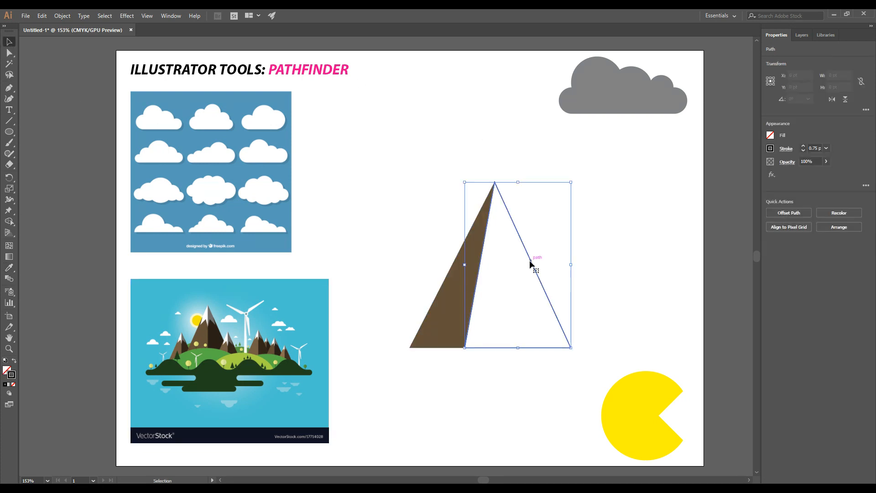
{"action": "left_click", "coordinate": [10, 269]}
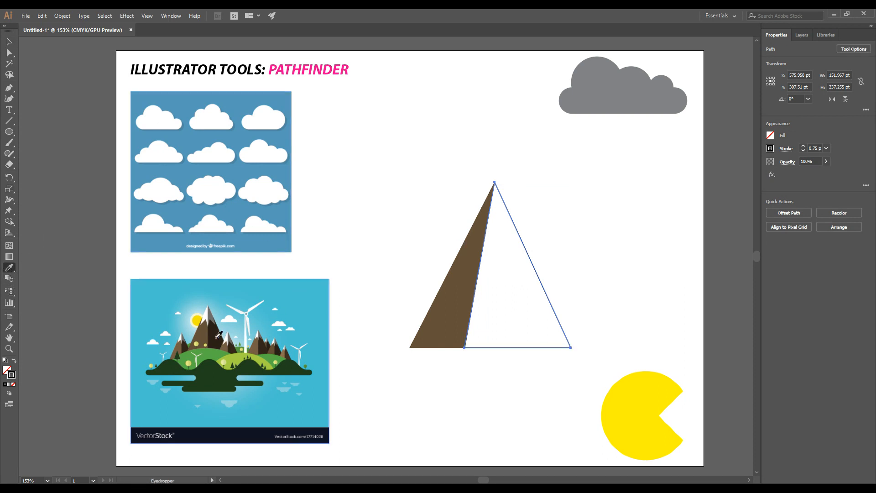
{"action": "left_click", "coordinate": [217, 333]}
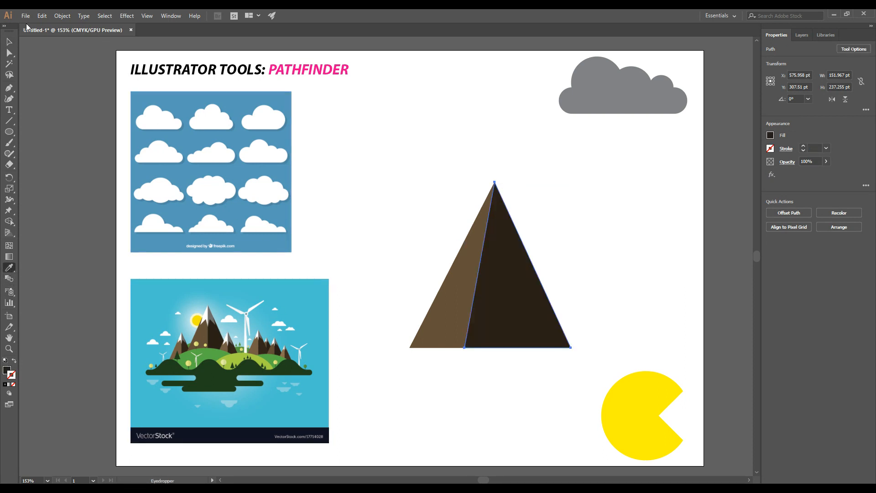
{"action": "left_click", "coordinate": [9, 42]}
{"action": "left_click", "coordinate": [457, 138]}
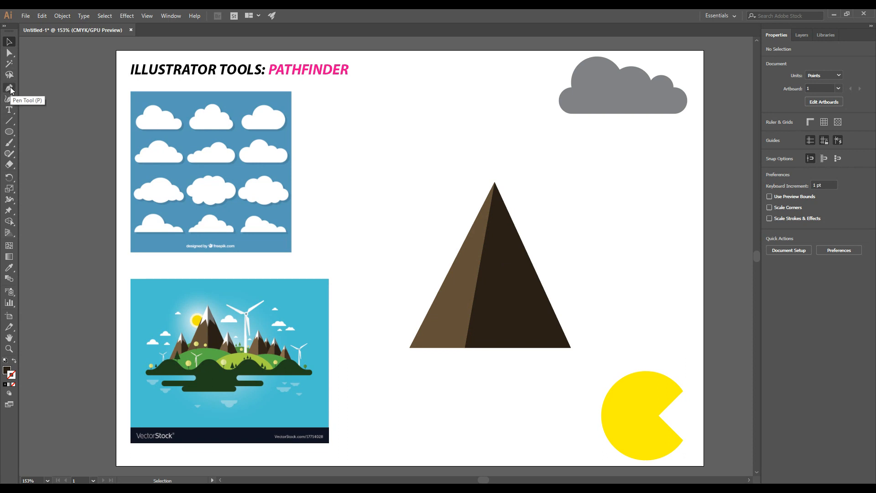
Draw a closed snowcap outline with the Pen tool around the mountain's peak, with a zigzag lower edge, no fill and a 1 pt black stroke.
{"action": "left_click", "coordinate": [14, 361]}
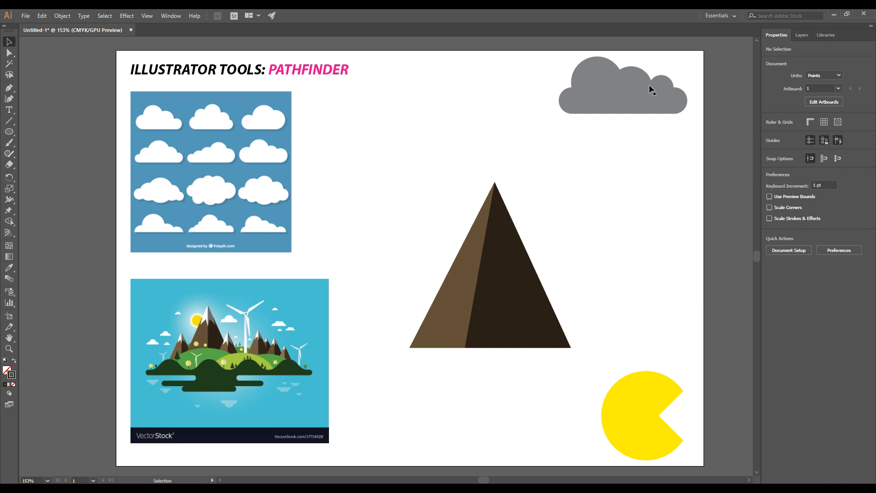
{"action": "left_click", "coordinate": [9, 88]}
{"action": "left_click", "coordinate": [770, 150]}
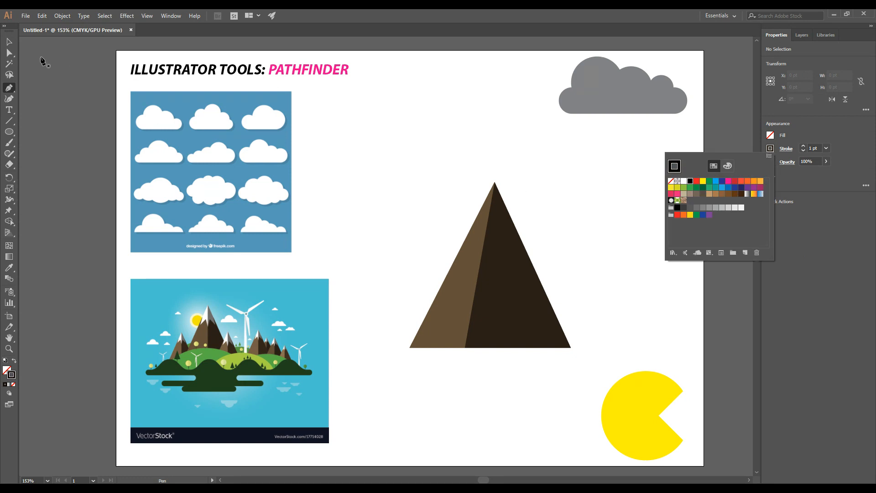
{"action": "left_click", "coordinate": [5, 43]}
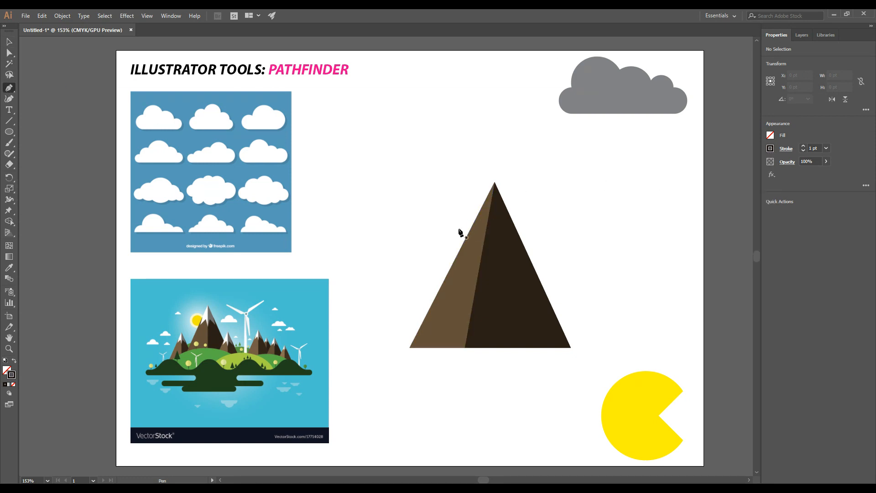
{"action": "left_click", "coordinate": [457, 223]}
{"action": "left_click", "coordinate": [468, 252]}
{"action": "left_click", "coordinate": [480, 237]}
{"action": "left_click", "coordinate": [489, 251]}
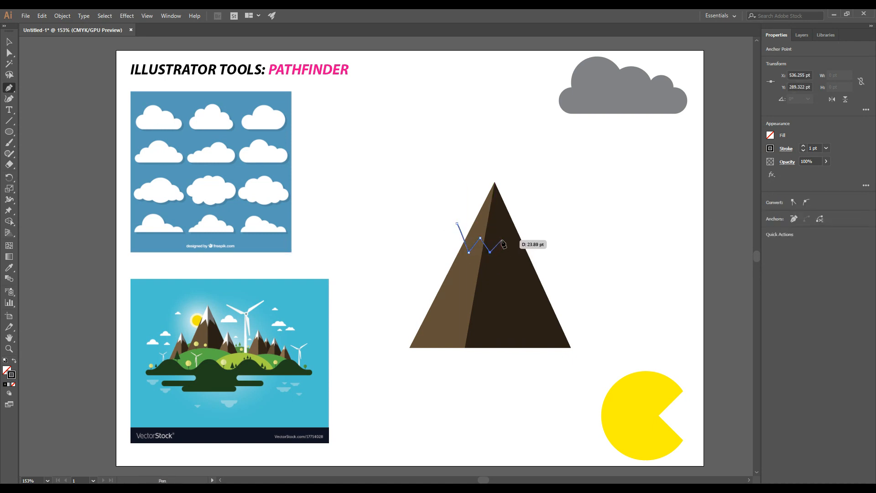
{"action": "left_click", "coordinate": [502, 240]}
{"action": "left_click", "coordinate": [514, 255]}
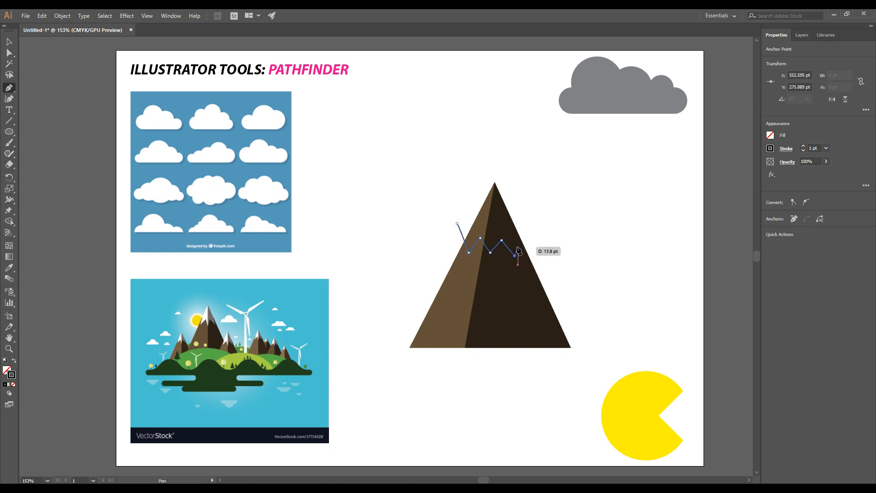
{"action": "left_click", "coordinate": [553, 206]}
{"action": "left_click", "coordinate": [504, 130]}
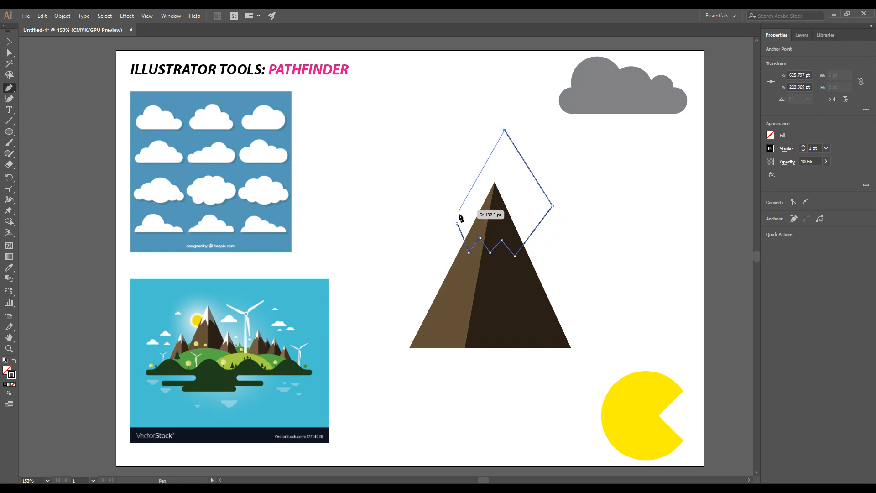
{"action": "left_click", "coordinate": [456, 223]}
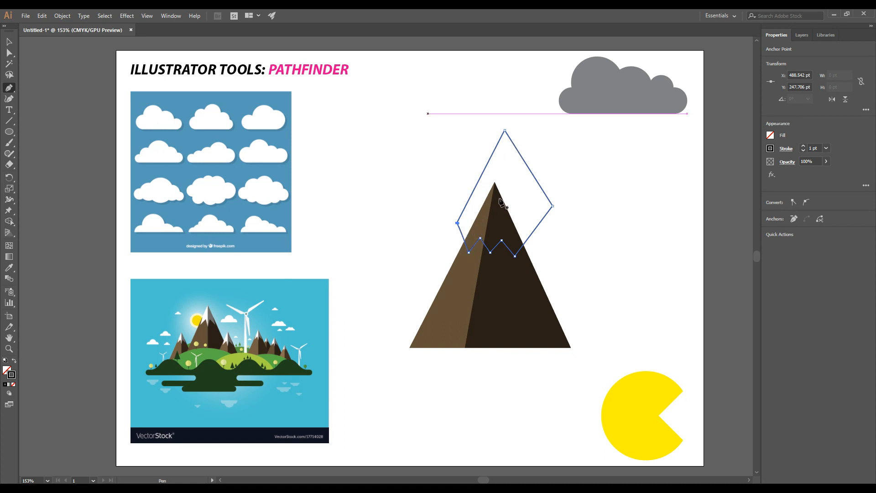
{"action": "key", "text": "v"}
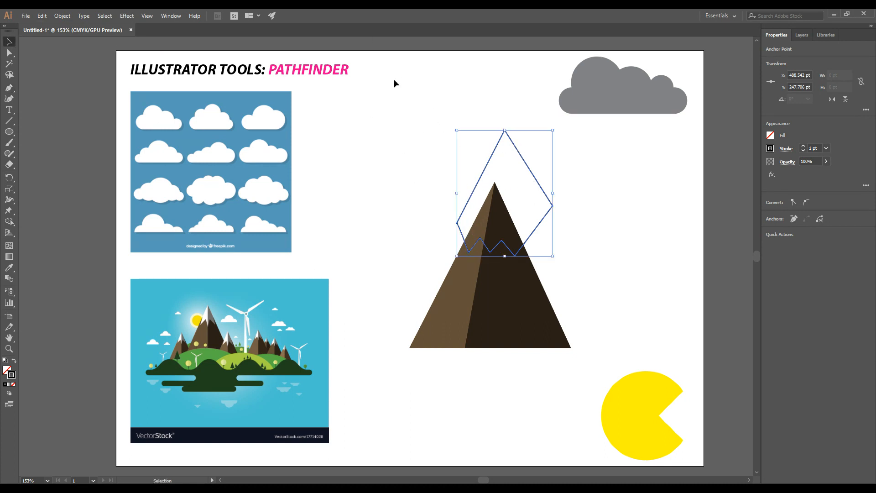
{"action": "left_click", "coordinate": [423, 89]}
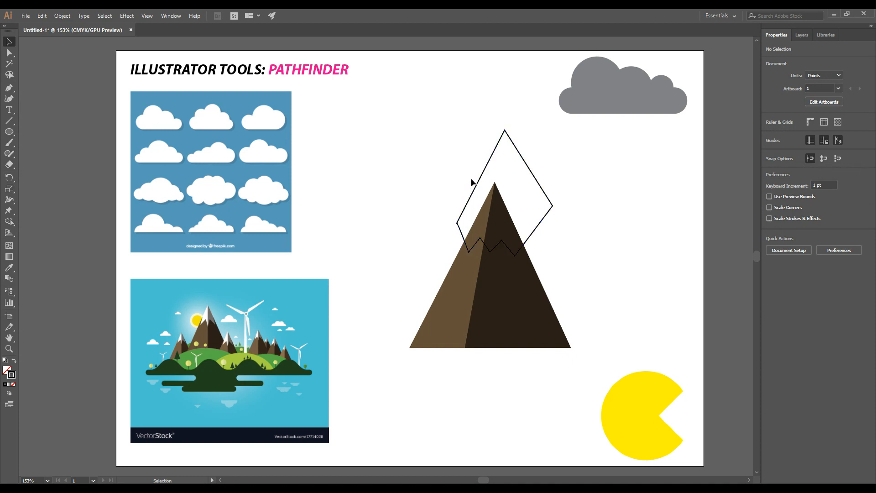
Split both mountain pieces with the snowcap outline using the Pathfinder Divide operation and ungroup the result.
{"action": "left_click", "coordinate": [458, 284]}
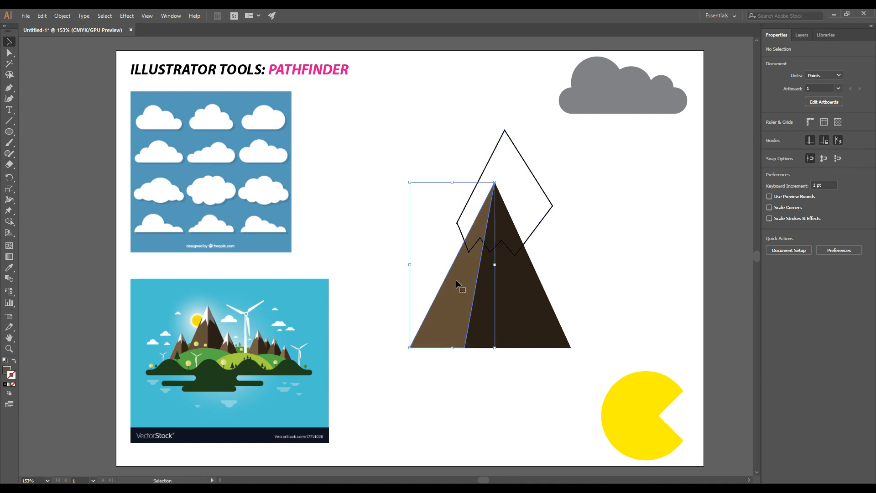
{"action": "left_click", "coordinate": [525, 299], "text": "shift"}
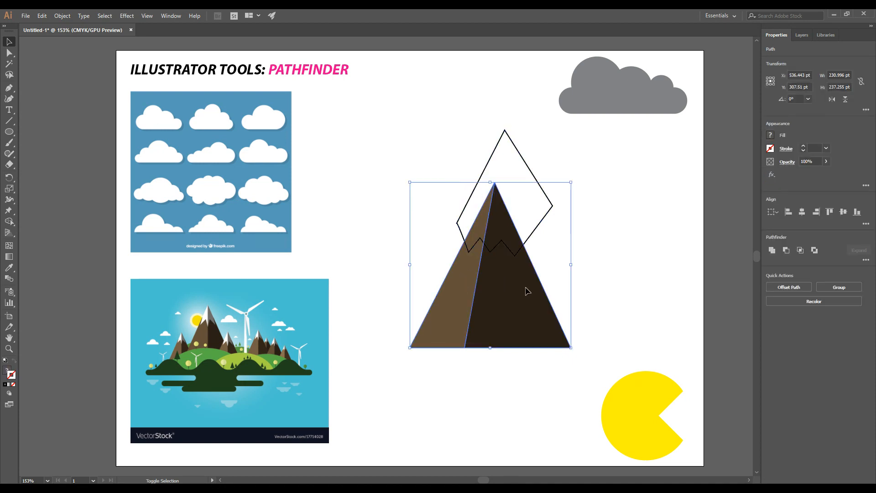
{"action": "left_click", "coordinate": [528, 166], "text": "shift"}
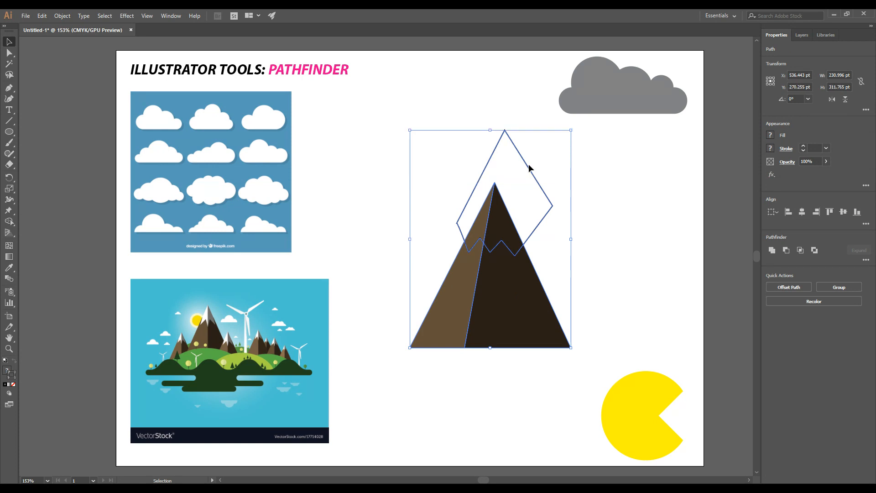
{"action": "left_click", "coordinate": [865, 260]}
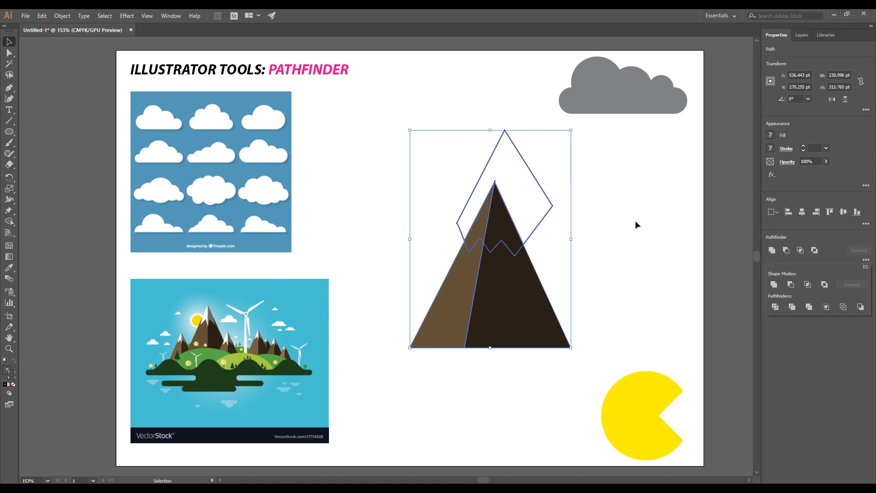
{"action": "left_click", "coordinate": [541, 185]}
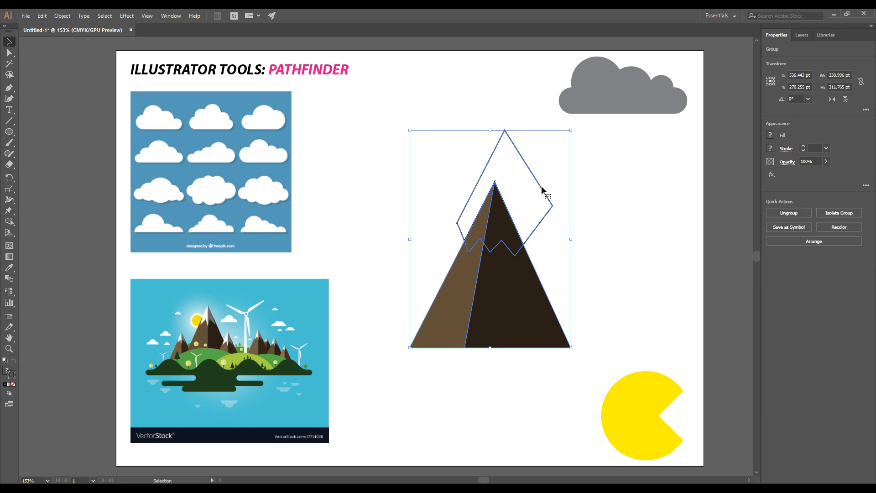
{"action": "right_click", "coordinate": [570, 204]}
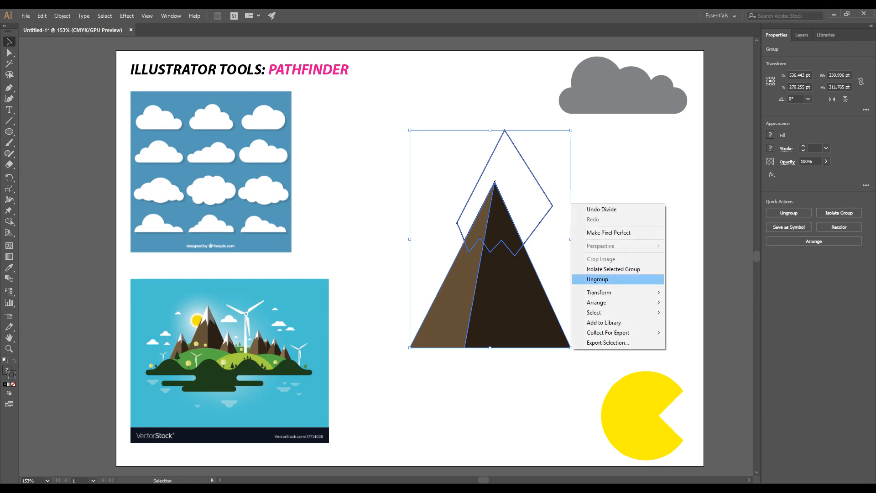
{"action": "left_click", "coordinate": [602, 279]}
Delete the unfilled outline piece that lies outside the mountain's peak.
{"action": "left_click", "coordinate": [559, 169]}
{"action": "left_click", "coordinate": [532, 170]}
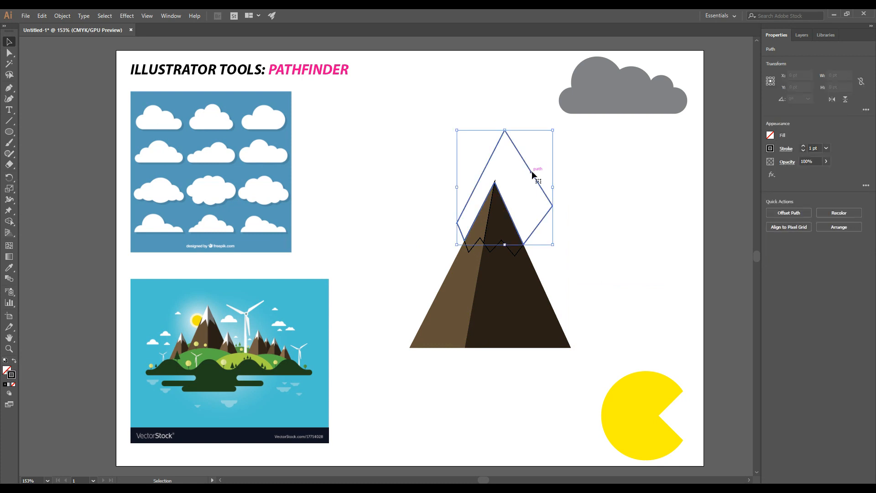
{"action": "key", "text": "Delete"}
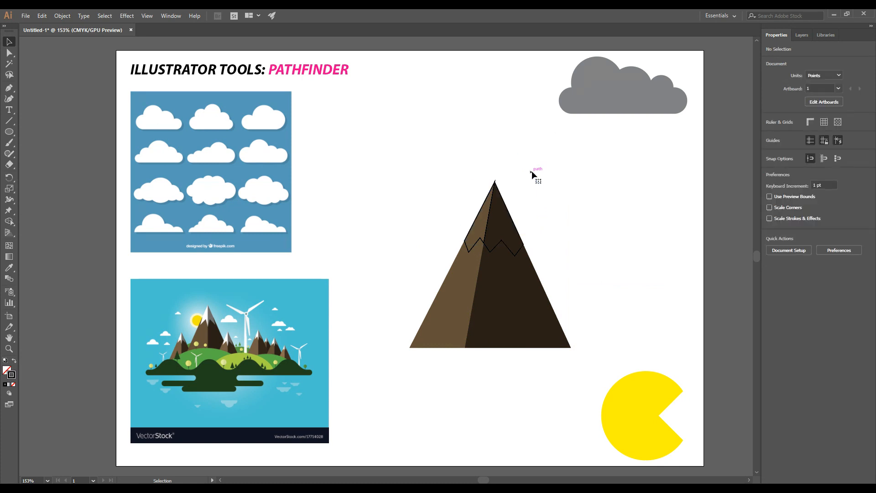
{"action": "left_click", "coordinate": [481, 227]}
{"action": "left_click", "coordinate": [507, 229]}
{"action": "left_click", "coordinate": [628, 165]}
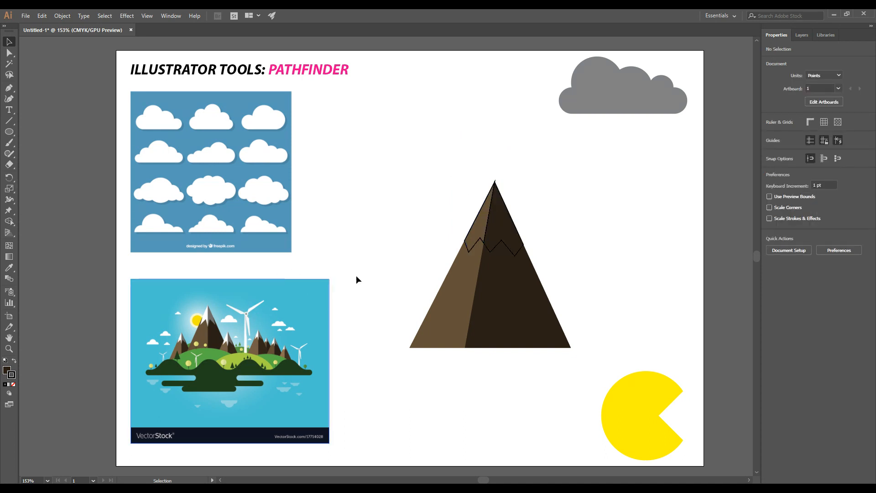
Fill the left snowcap piece with the white sampled from the reference mountain's snowy peak.
{"action": "left_click", "coordinate": [477, 228]}
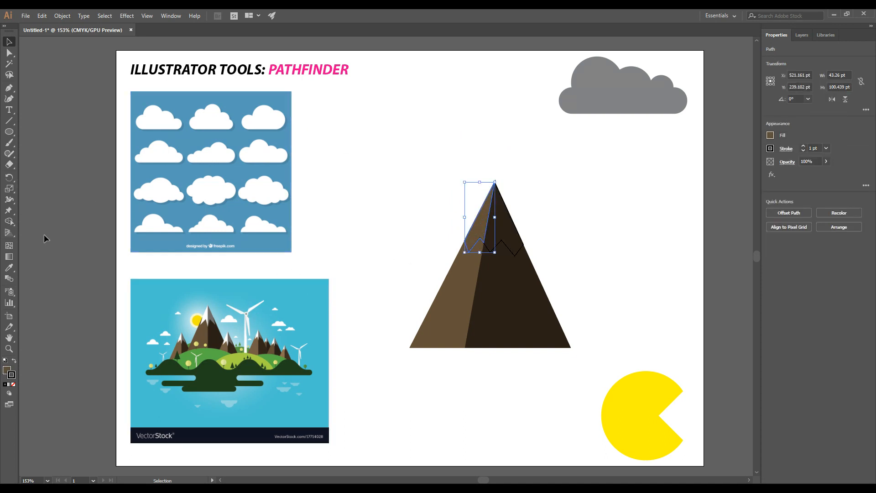
{"action": "left_click", "coordinate": [10, 268]}
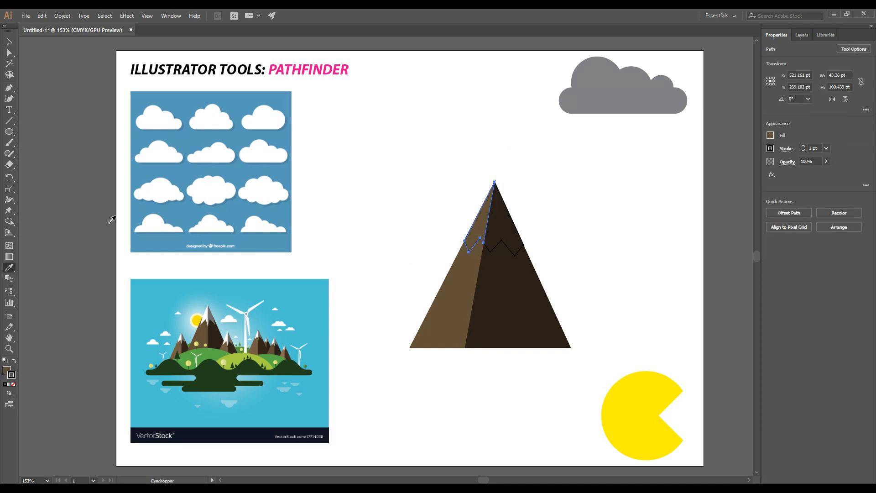
{"action": "left_click", "coordinate": [207, 314]}
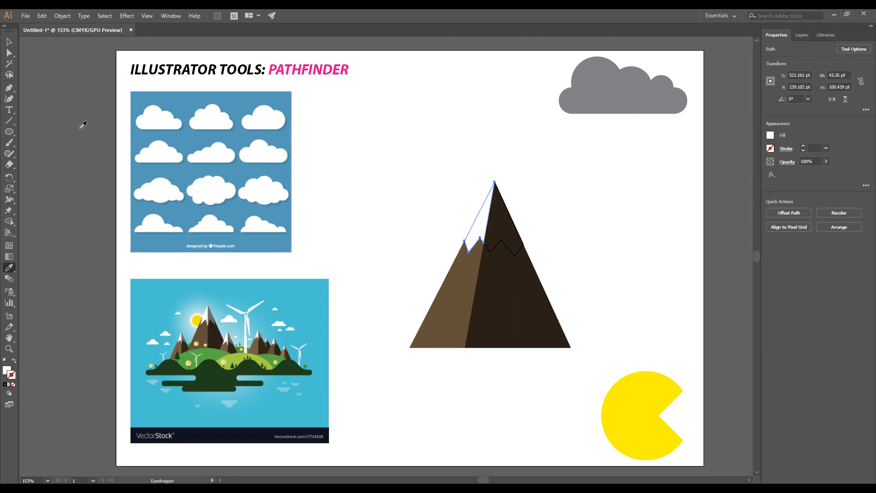
{"action": "left_click", "coordinate": [10, 41]}
{"action": "left_click", "coordinate": [439, 110]}
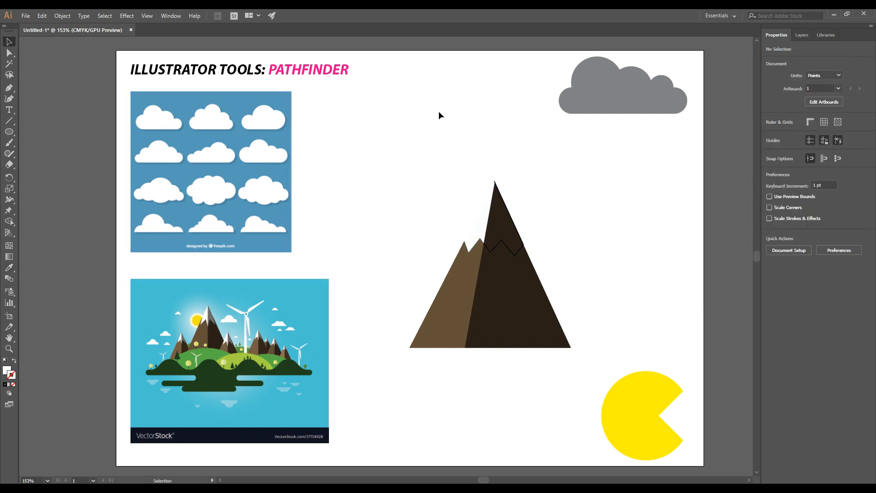
Fill the right snowcap piece with the grey sampled from the shaded side of the reference mountain's snowy peak.
{"action": "left_click", "coordinate": [504, 229]}
{"action": "left_click", "coordinate": [9, 268]}
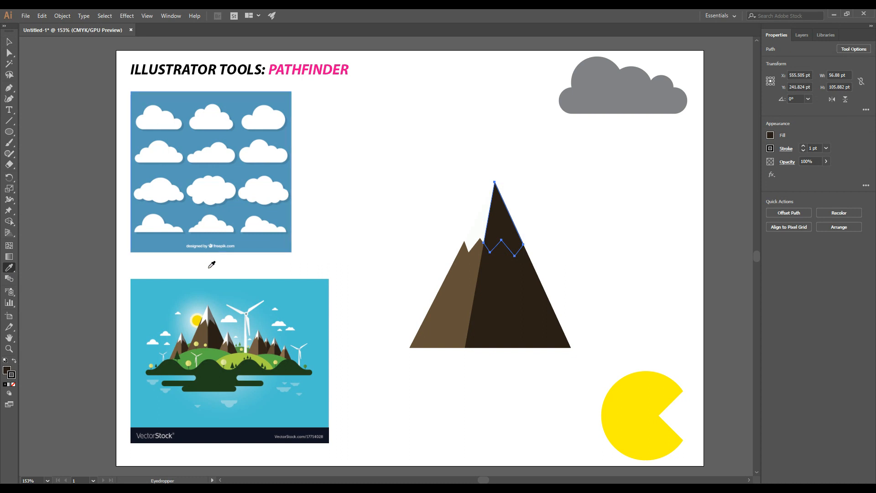
{"action": "left_click", "coordinate": [214, 319]}
{"action": "left_click", "coordinate": [9, 42]}
{"action": "left_click", "coordinate": [483, 197]}
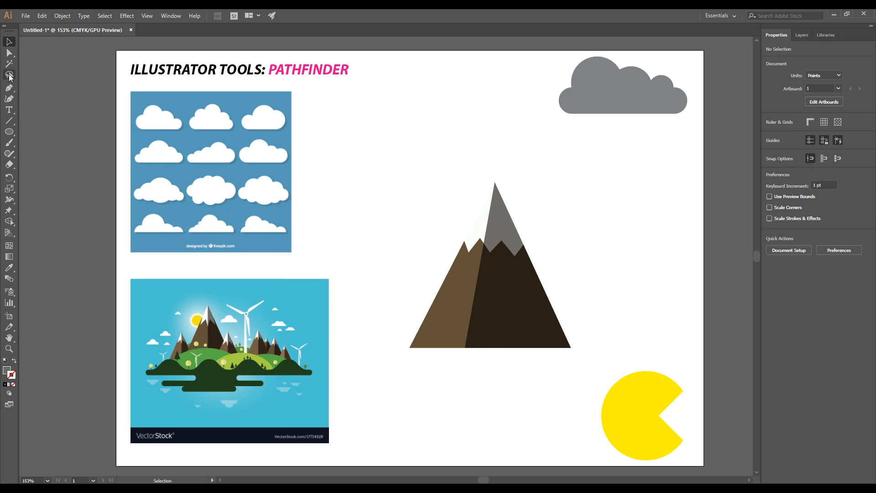
Draw a rectangle about 340 by 292 pt over the mountain, reaching down to its base.
{"action": "left_click", "coordinate": [14, 132]}
{"action": "left_click", "coordinate": [46, 132]}
{"action": "left_click_drag", "start_coordinate": [364, 144], "coordinate": [601, 348]}
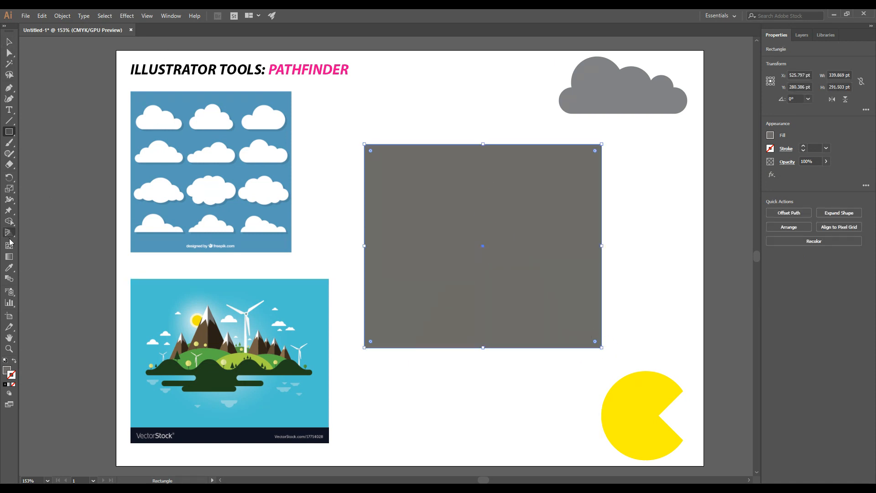
Fill the rectangle with the sky blue sampled from the reference mountain picture and send it to the back, behind the mountain.
{"action": "left_click", "coordinate": [9, 268]}
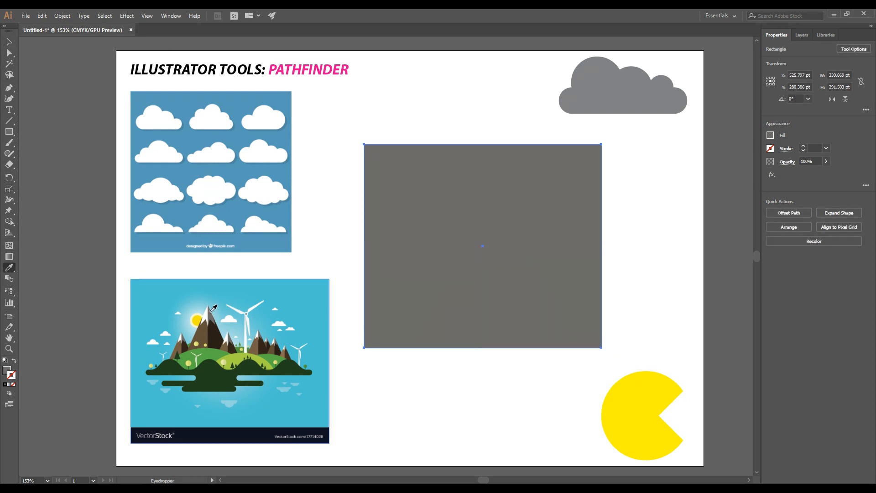
{"action": "left_click", "coordinate": [170, 293]}
{"action": "key", "text": "v"}
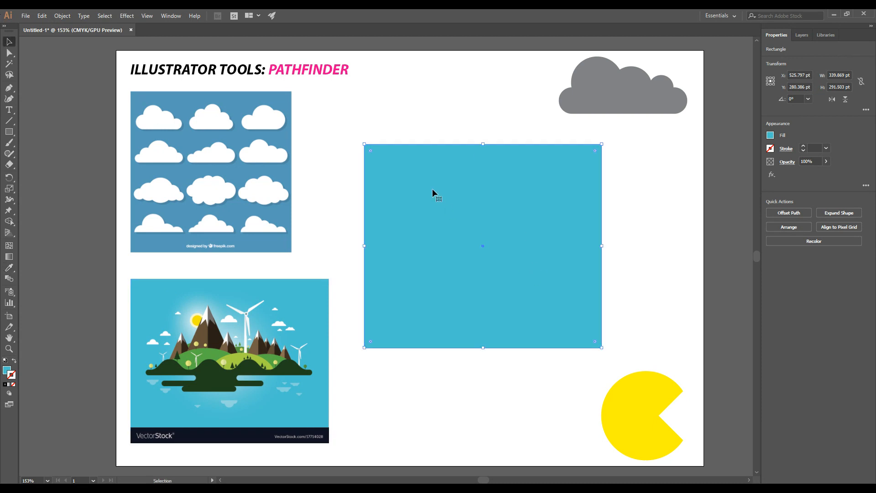
{"action": "right_click", "coordinate": [433, 190]}
{"action": "mouse_move", "coordinate": [474, 332]}
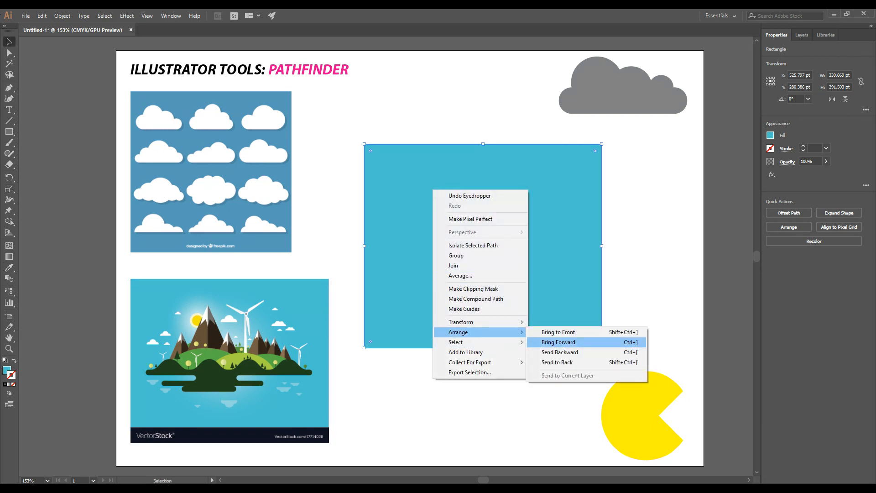
{"action": "left_click", "coordinate": [564, 361]}
{"action": "left_click", "coordinate": [643, 198]}
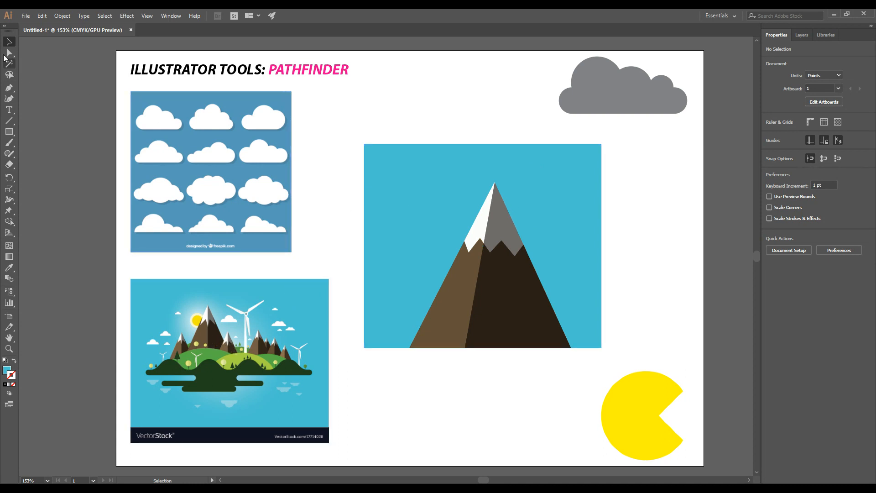
Group all the brown, white and grey pieces of the mountain into one object.
{"action": "left_click", "coordinate": [466, 283]}
{"action": "left_click", "coordinate": [503, 228], "text": "shift"}
{"action": "left_click", "coordinate": [505, 273], "text": "shift"}
{"action": "right_click", "coordinate": [506, 271]}
{"action": "left_click", "coordinate": [529, 326]}
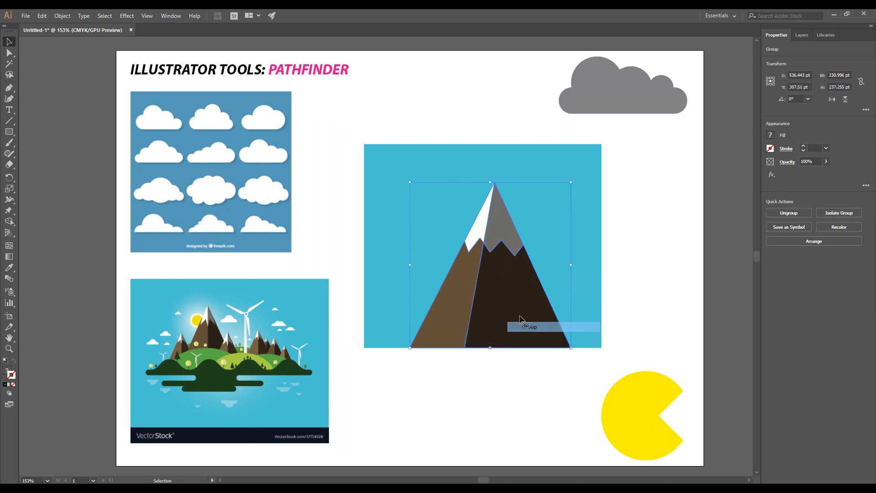
Copy the mountain group, scale the copy down to roughly half size and place it at the background's lower right corner.
{"action": "key", "text": "ctrl+c"}
{"action": "key", "text": "ctrl+v"}
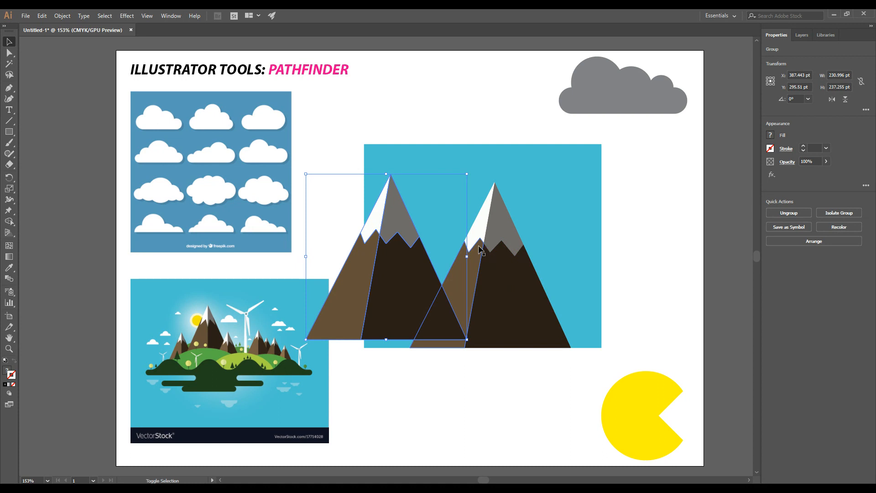
{"action": "left_click_drag", "start_coordinate": [466, 173], "coordinate": [397, 246]}
{"action": "left_click_drag", "start_coordinate": [360, 313], "coordinate": [562, 320]}
{"action": "left_click", "coordinate": [688, 219]}
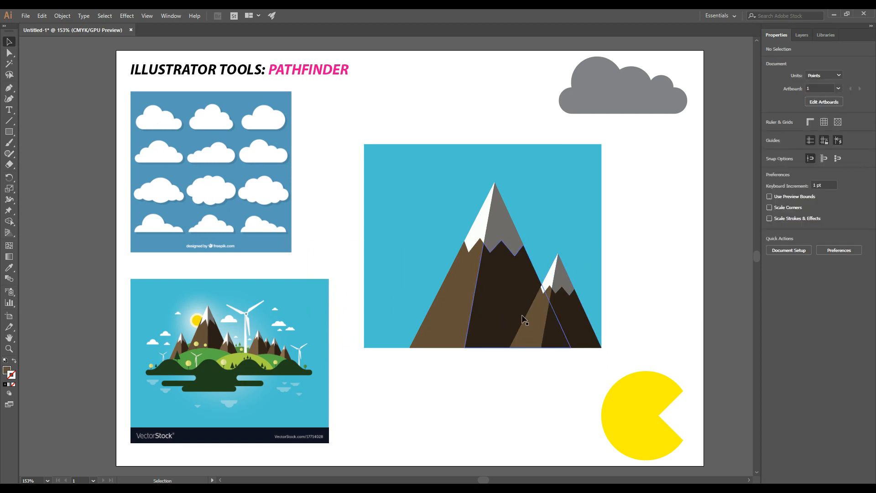
Duplicate the small mountain, scale the copy down further and set it on the baseline at the background's lower left corner.
{"action": "left_click", "coordinate": [564, 311]}
{"action": "key", "text": "a"}
{"action": "key", "text": "v"}
{"action": "left_click_drag", "start_coordinate": [561, 311], "coordinate": [413, 255]}
{"action": "left_click_drag", "start_coordinate": [376, 209], "coordinate": [381, 242]}
{"action": "left_click_drag", "start_coordinate": [389, 294], "coordinate": [412, 336]}
{"action": "left_click", "coordinate": [677, 193]}
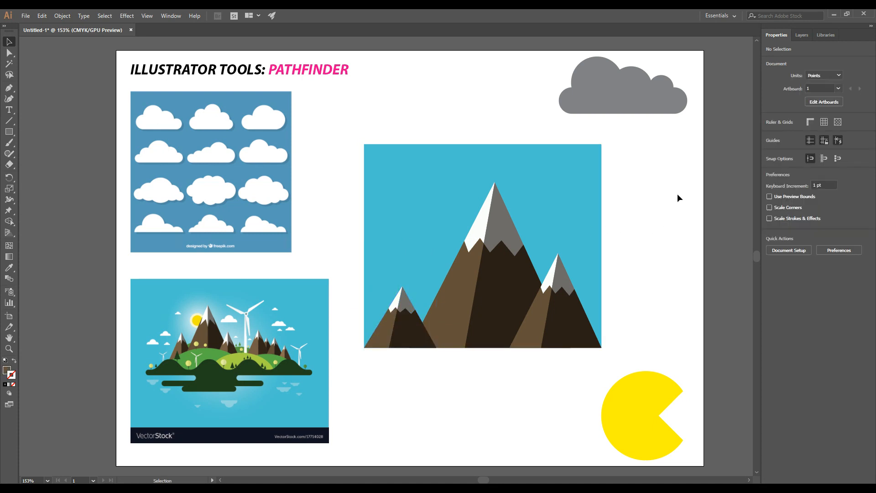
Copy the grey cloud, scale the copy to about 125 by 56 pt and place it in the sky left of the main peak.
{"action": "left_click", "coordinate": [595, 99]}
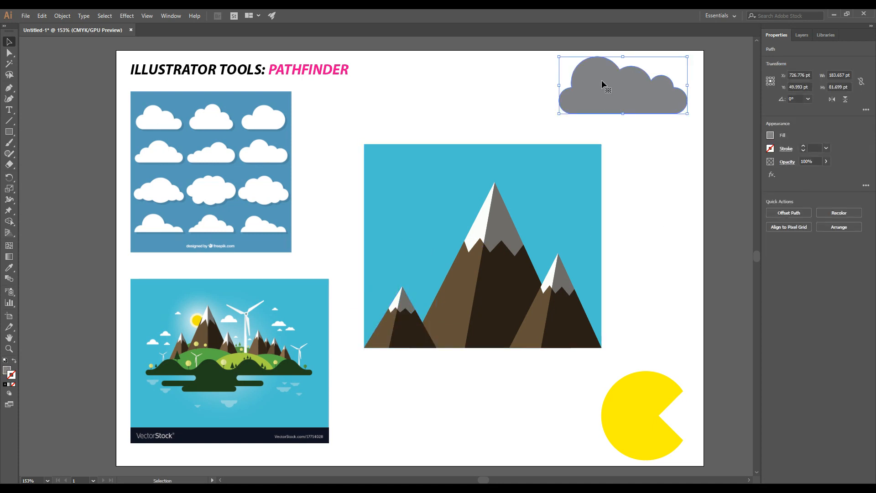
{"action": "key", "text": "ctrl+c"}
{"action": "key", "text": "ctrl+v"}
{"action": "left_click_drag", "start_coordinate": [373, 264], "coordinate": [423, 196]}
{"action": "left_click_drag", "start_coordinate": [501, 217], "coordinate": [470, 199]}
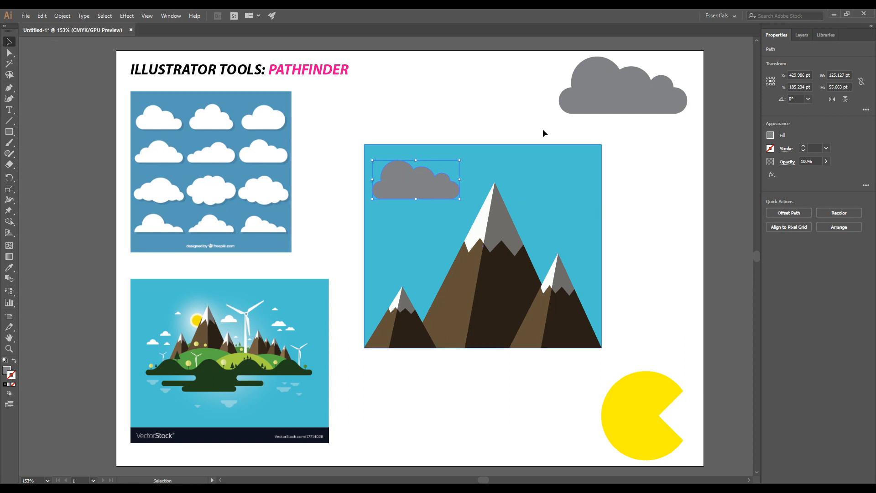
Change the fill of the cloud copy in the sky to white.
{"action": "left_click", "coordinate": [770, 136]}
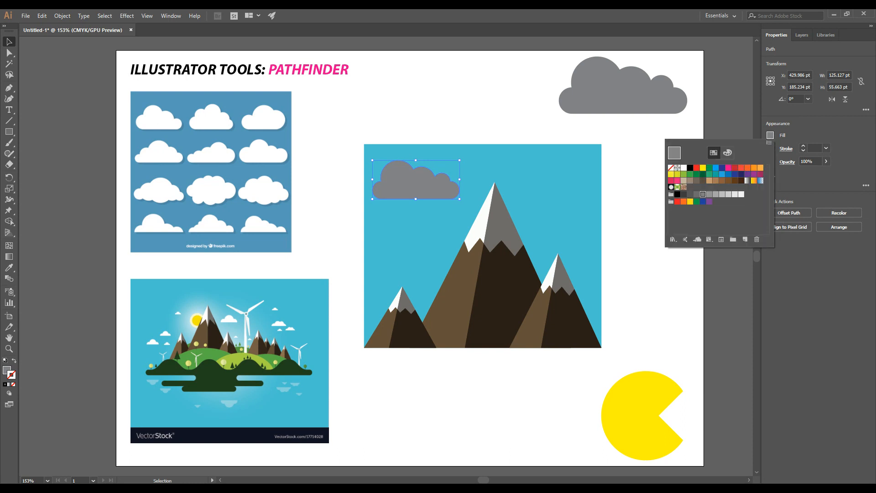
{"action": "left_click", "coordinate": [683, 167]}
{"action": "left_click", "coordinate": [461, 119]}
Add two smaller copies of the white cloud, one above the right mountain and one about 57 by 25 pt overlapping the main peak.
{"action": "left_click_drag", "start_coordinate": [410, 182], "coordinate": [549, 224]}
{"action": "left_click", "coordinate": [629, 209]}
{"action": "left_click", "coordinate": [416, 192]}
{"action": "key", "text": "ctrl+c"}
{"action": "key", "text": "ctrl+v"}
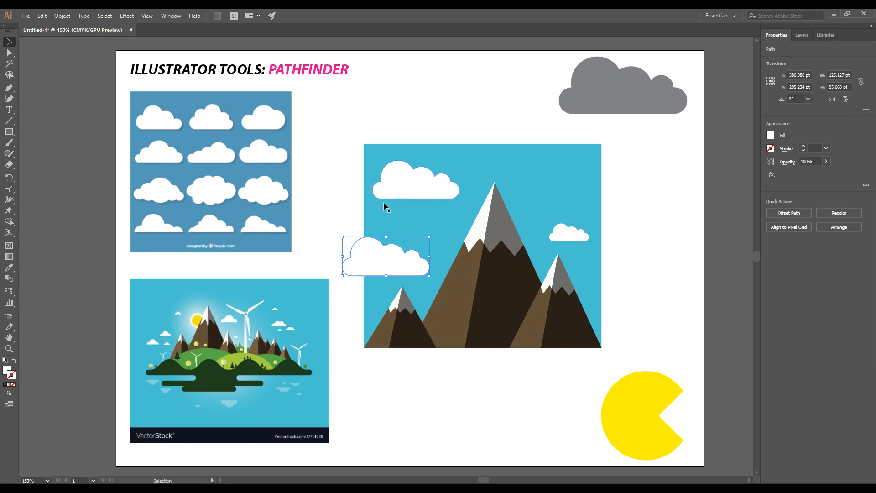
{"action": "left_click_drag", "start_coordinate": [342, 237], "coordinate": [515, 215]}
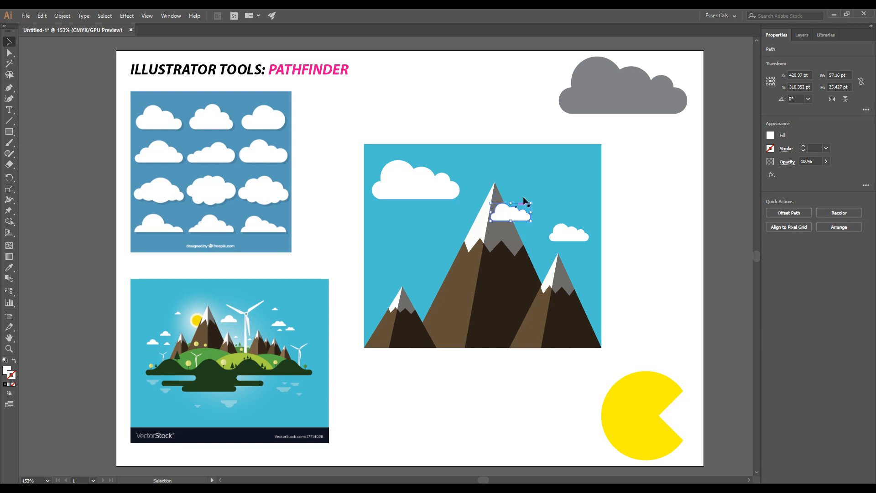
{"action": "left_click", "coordinate": [641, 225]}
Send the small cloud overlapping the main peak one level backward and on to the very back of the stacking order.
{"action": "left_click", "coordinate": [521, 218]}
{"action": "right_click", "coordinate": [513, 216]}
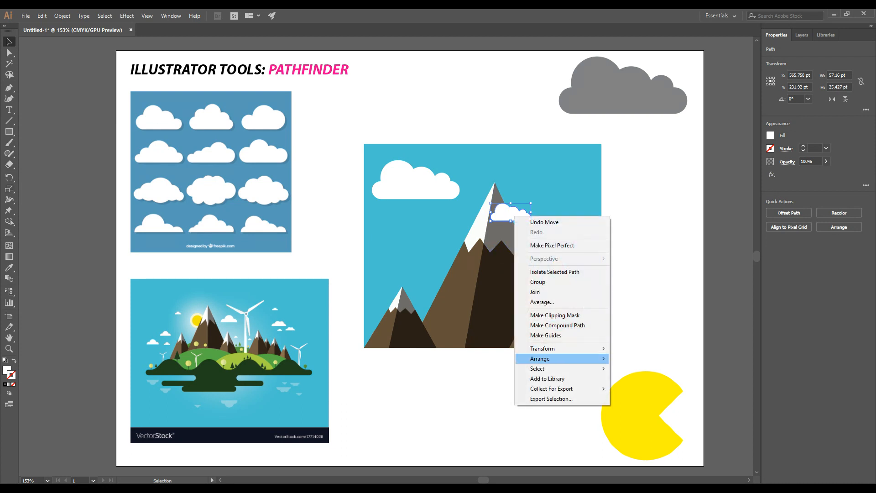
{"action": "mouse_move", "coordinate": [540, 358]}
{"action": "left_click", "coordinate": [641, 378]}
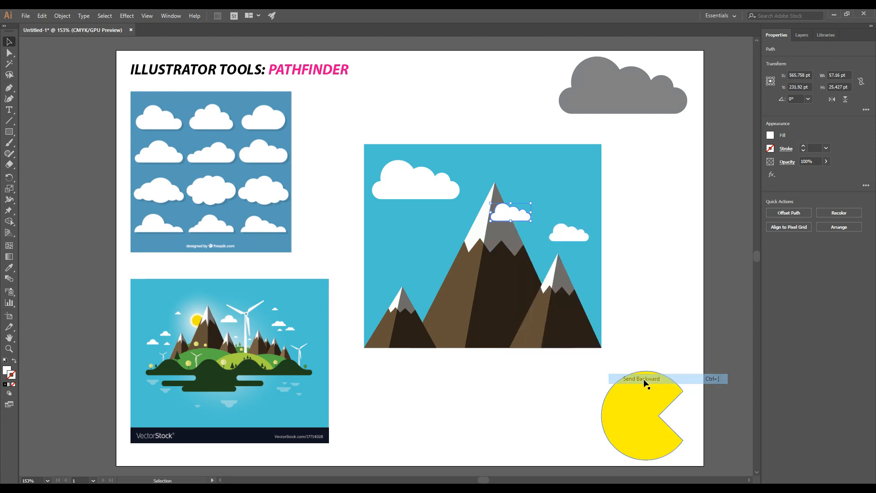
{"action": "right_click", "coordinate": [502, 211]}
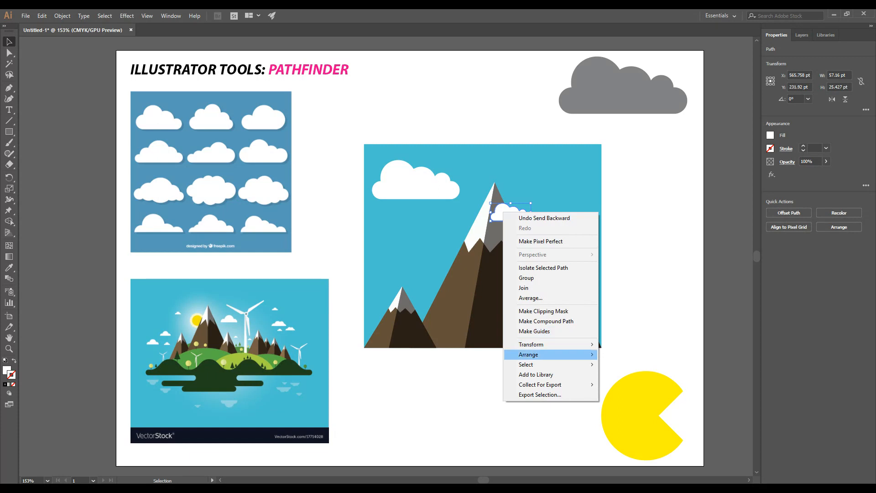
{"action": "mouse_move", "coordinate": [547, 355]}
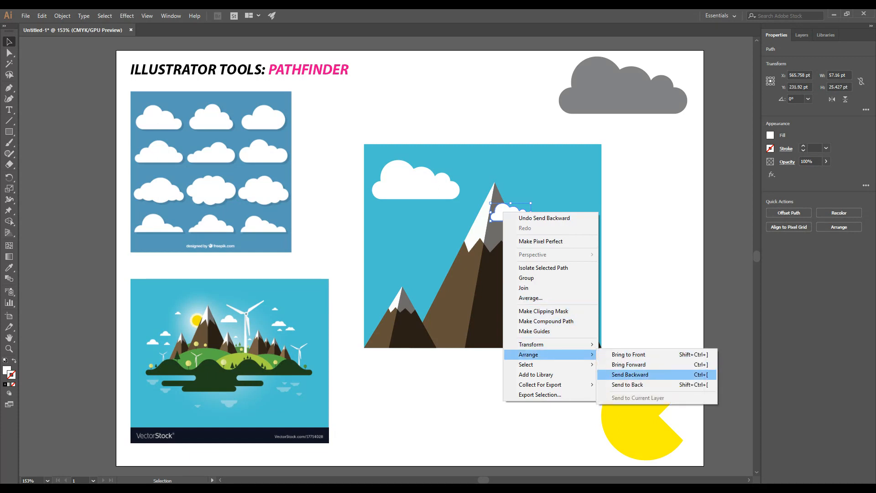
{"action": "left_click", "coordinate": [635, 385]}
{"action": "left_click", "coordinate": [658, 240]}
Send the blue background rectangle to the back so it lies behind the small cloud at the main peak.
{"action": "right_click", "coordinate": [595, 182]}
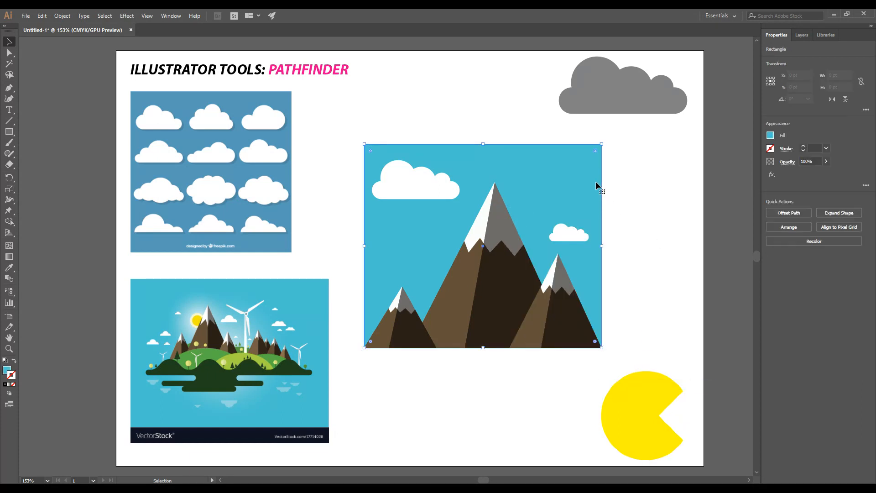
{"action": "mouse_move", "coordinate": [634, 324]}
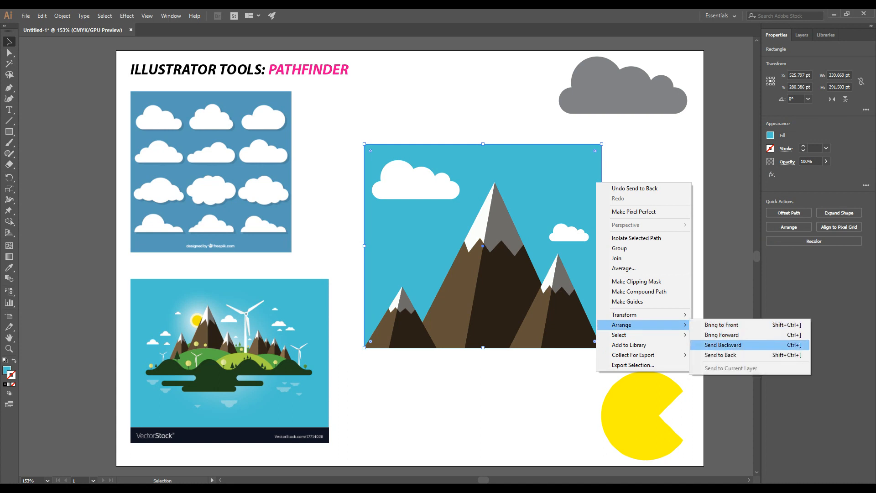
{"action": "left_click", "coordinate": [731, 355]}
{"action": "left_click", "coordinate": [651, 166]}
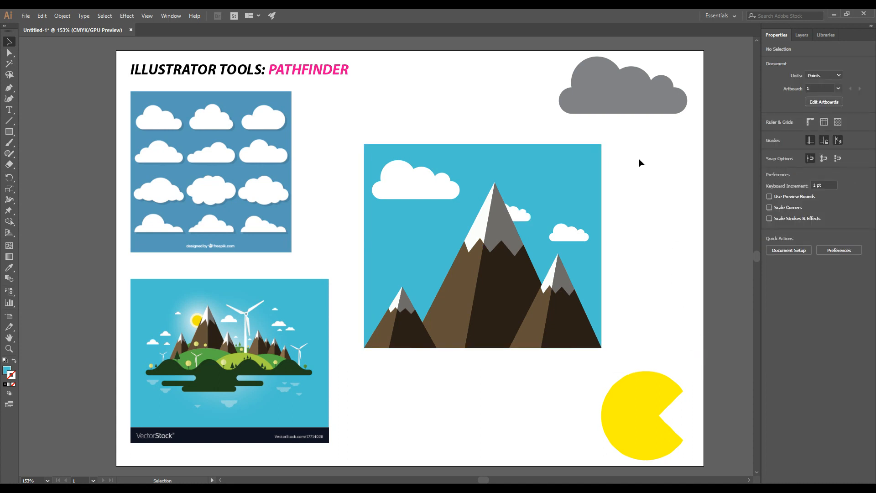